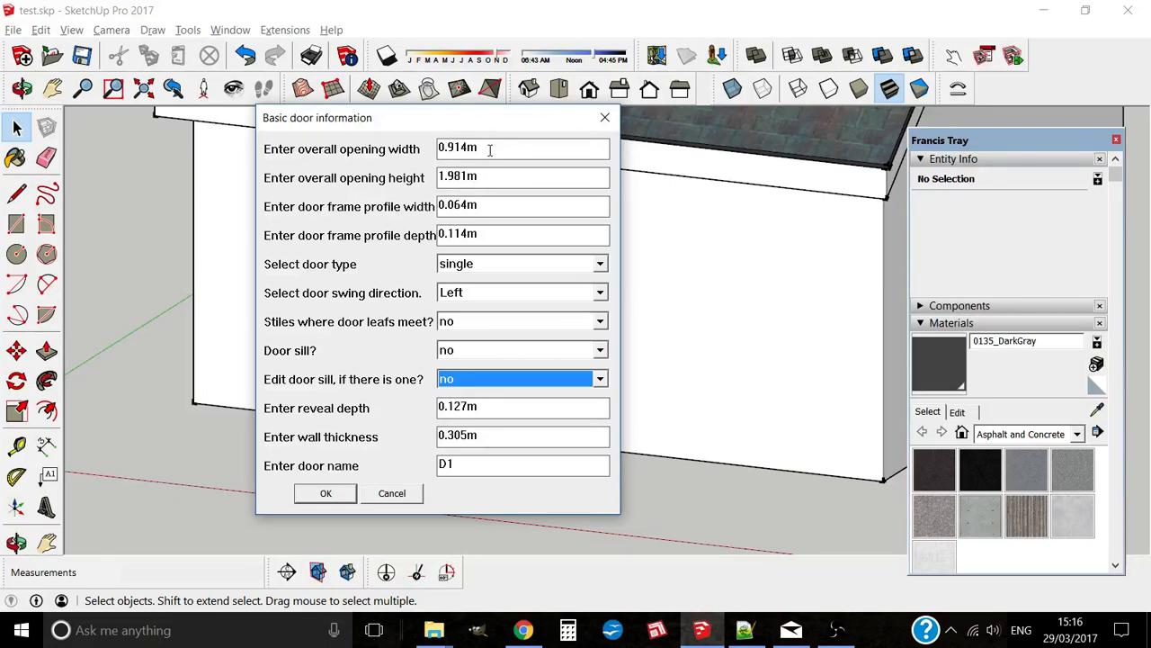
Step: Enter opening width 1.2, height 2.1, frame profile width 0.04 and profile depth 0.15
left_click_drag(491, 148, 387, 157)
type("1.2")
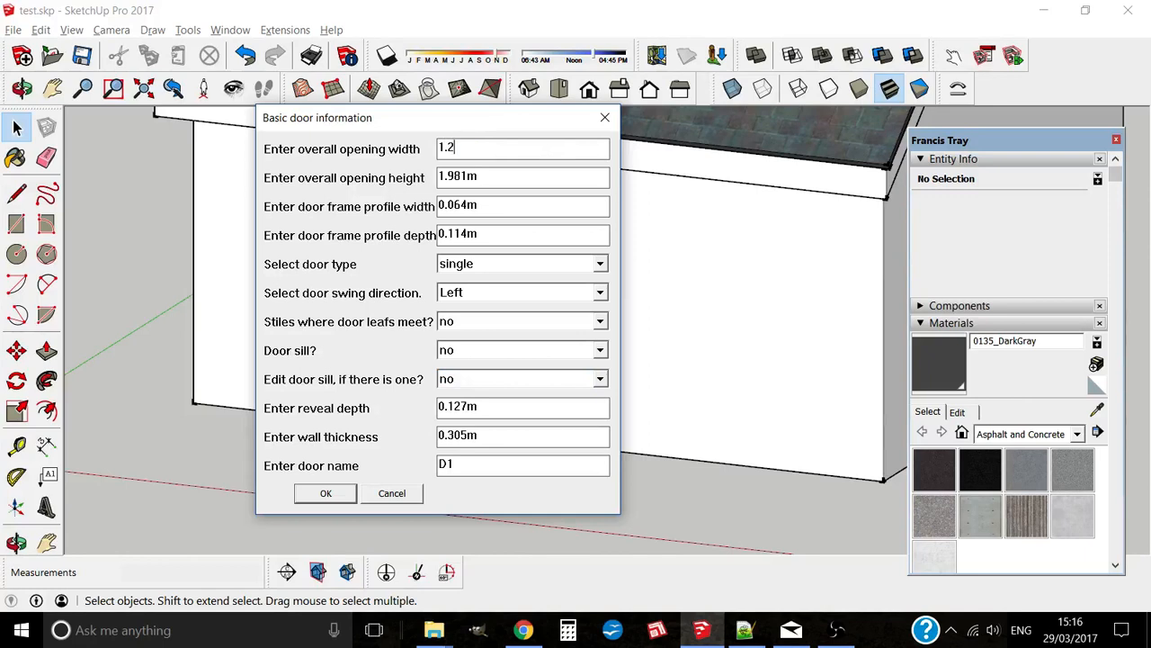
left_click_drag(500, 177, 418, 180)
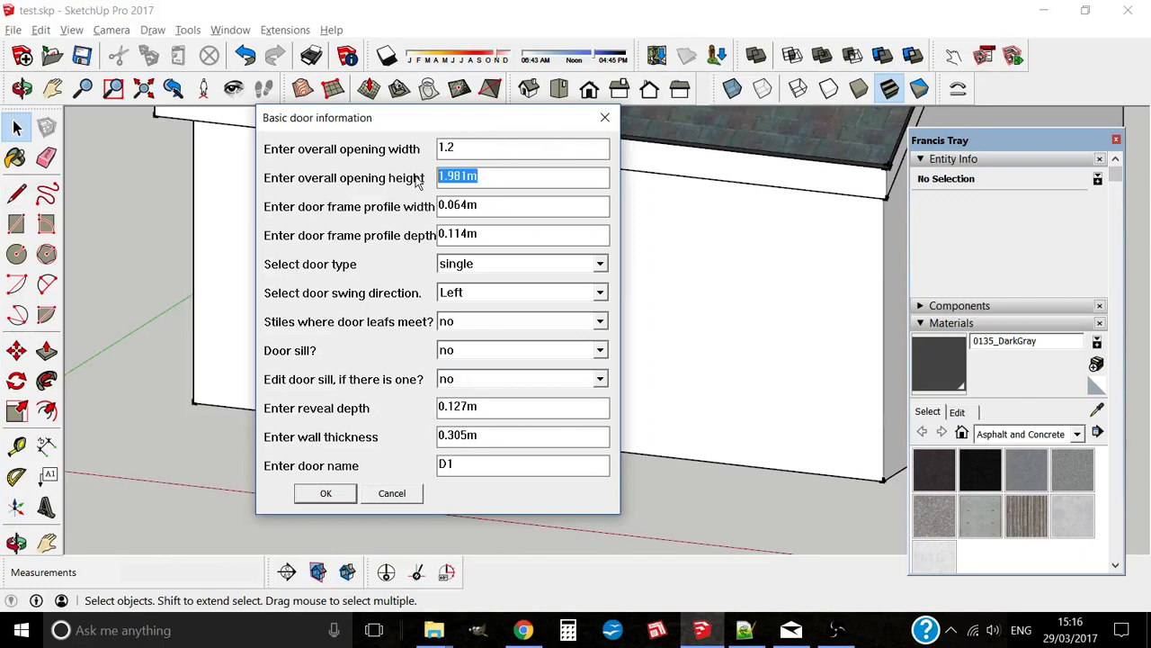
type("2.1")
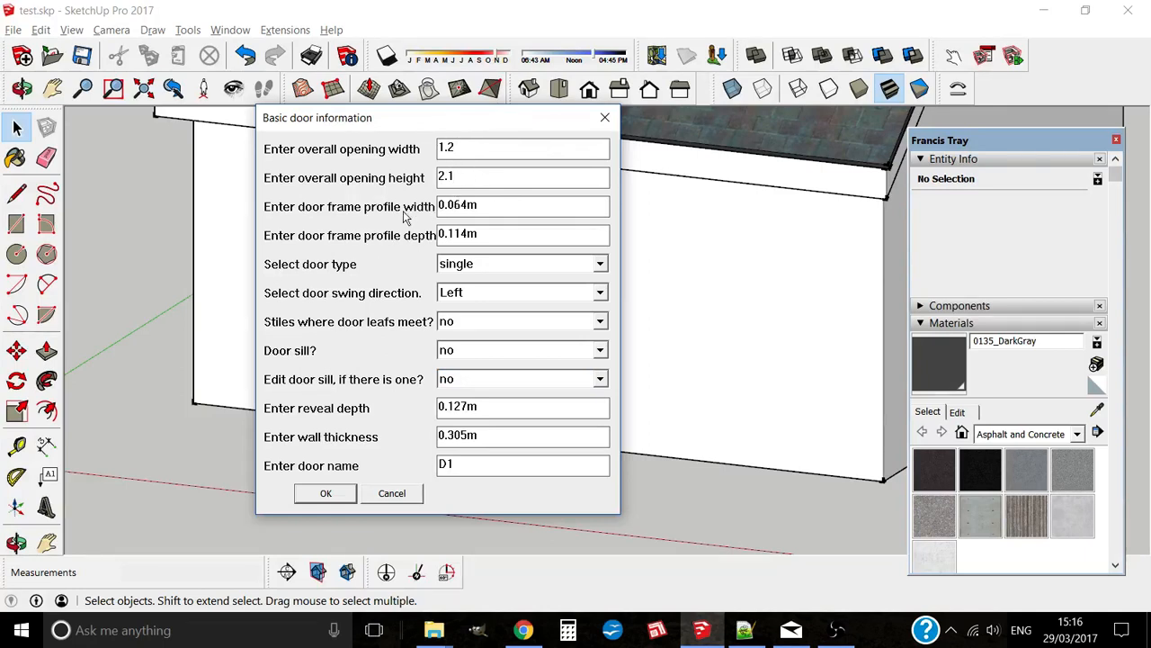
left_click_drag(453, 205, 509, 205)
type("4")
left_click_drag(455, 232, 551, 234)
type("5")
Step: Set the swing direction to Right and turn the door sill on
left_click(491, 295)
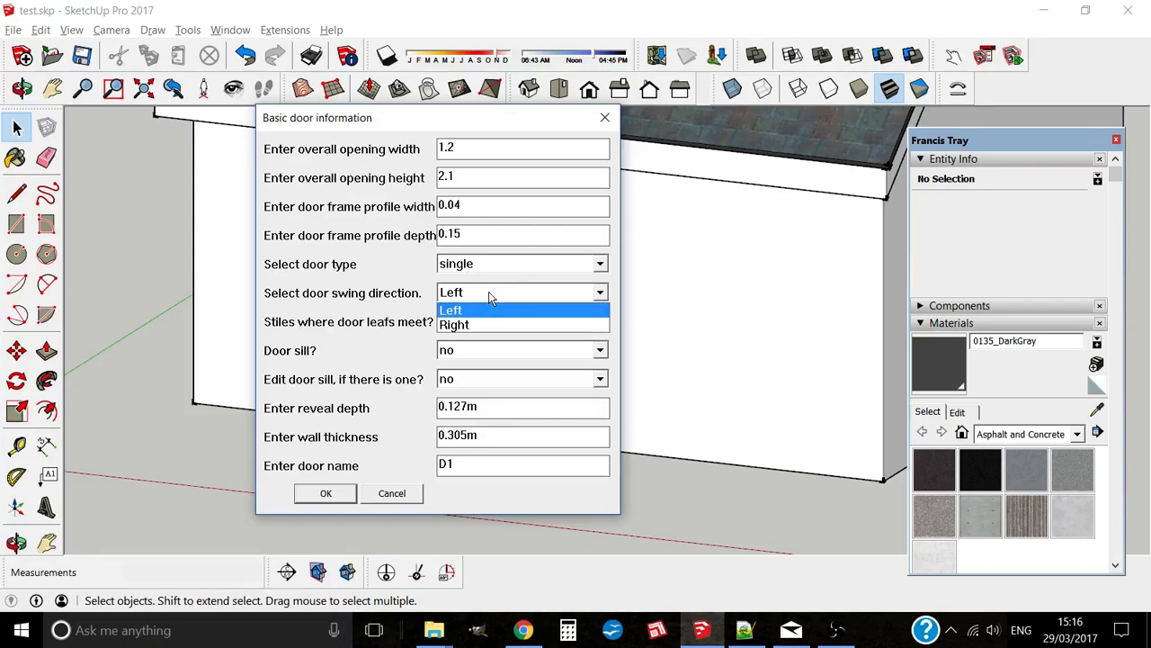
left_click(490, 297)
left_click(490, 297)
left_click(504, 322)
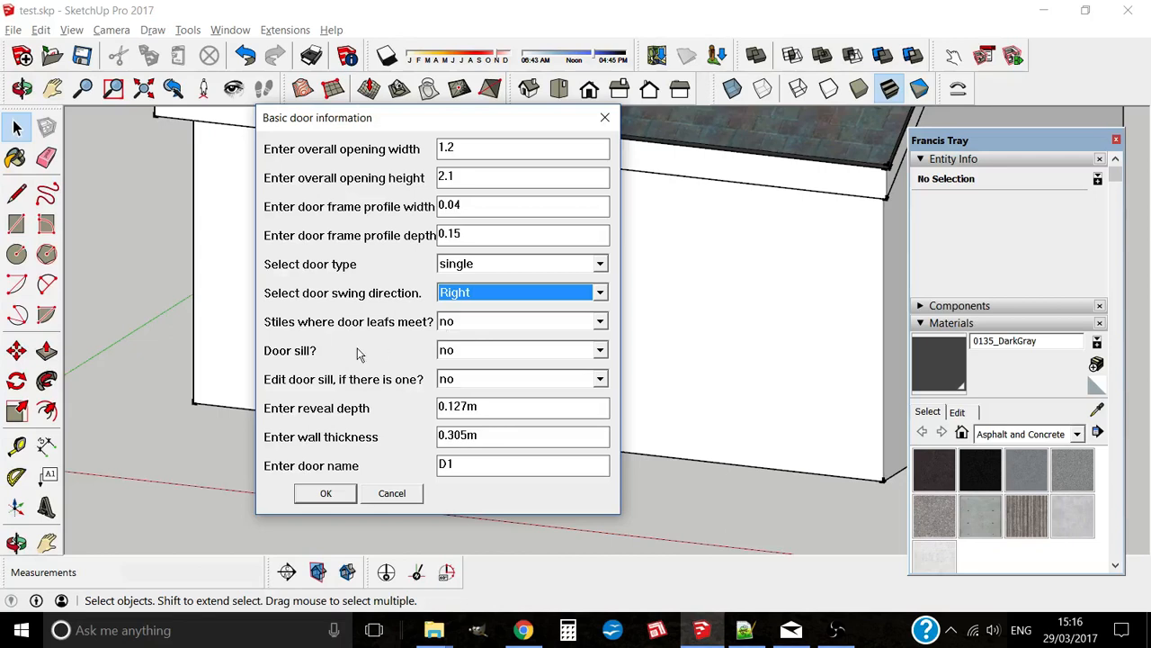
left_click(476, 352)
left_click(472, 365)
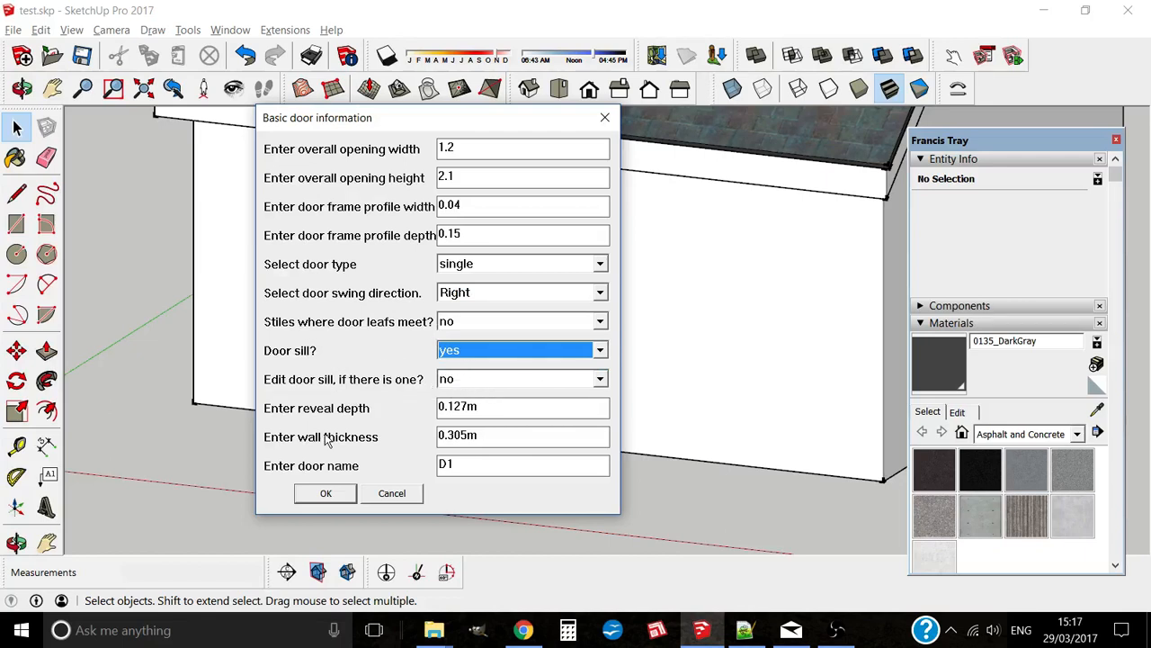
Step: Set reveal depth to 0.08 and wall thickness to 0.300
left_click_drag(453, 407, 532, 403)
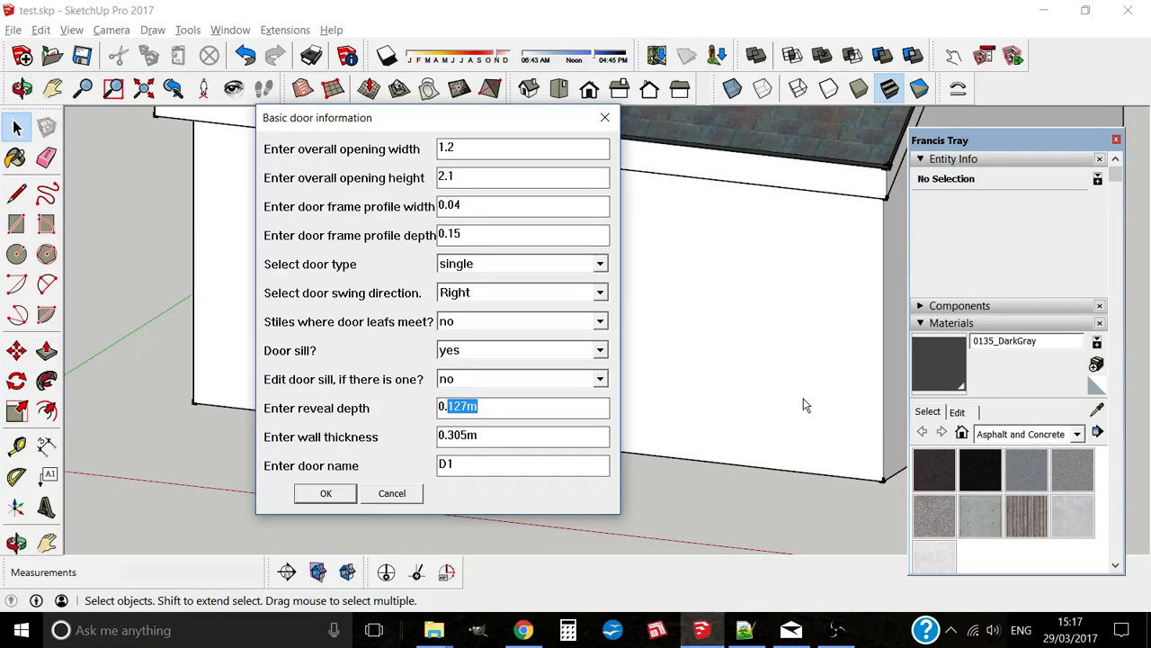
type("08")
left_click_drag(460, 436, 493, 431)
type("0")
Step: Submit the basic door settings and keep the leaf type panelled
left_click(329, 497)
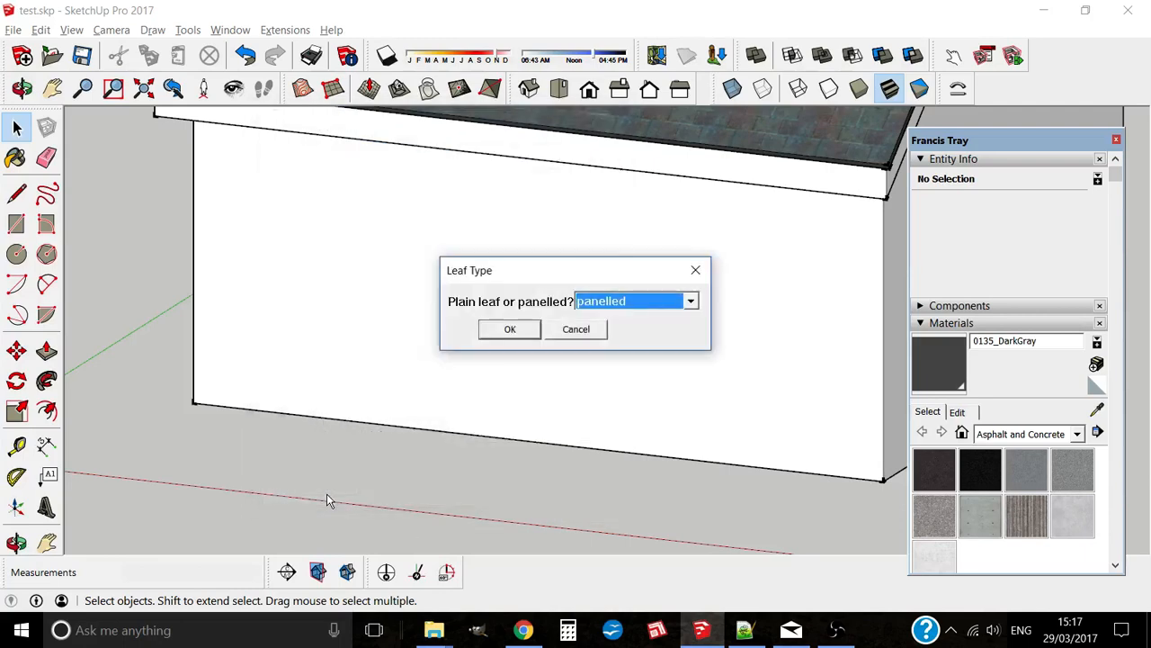
left_click(690, 302)
left_click(690, 301)
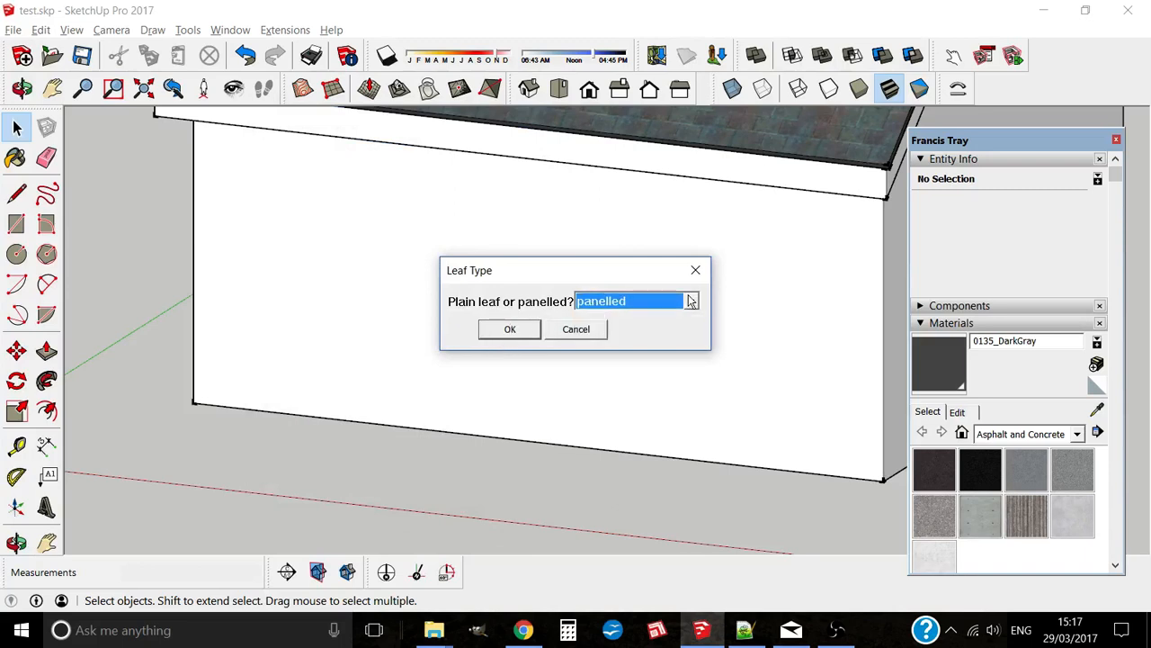
left_click(521, 329)
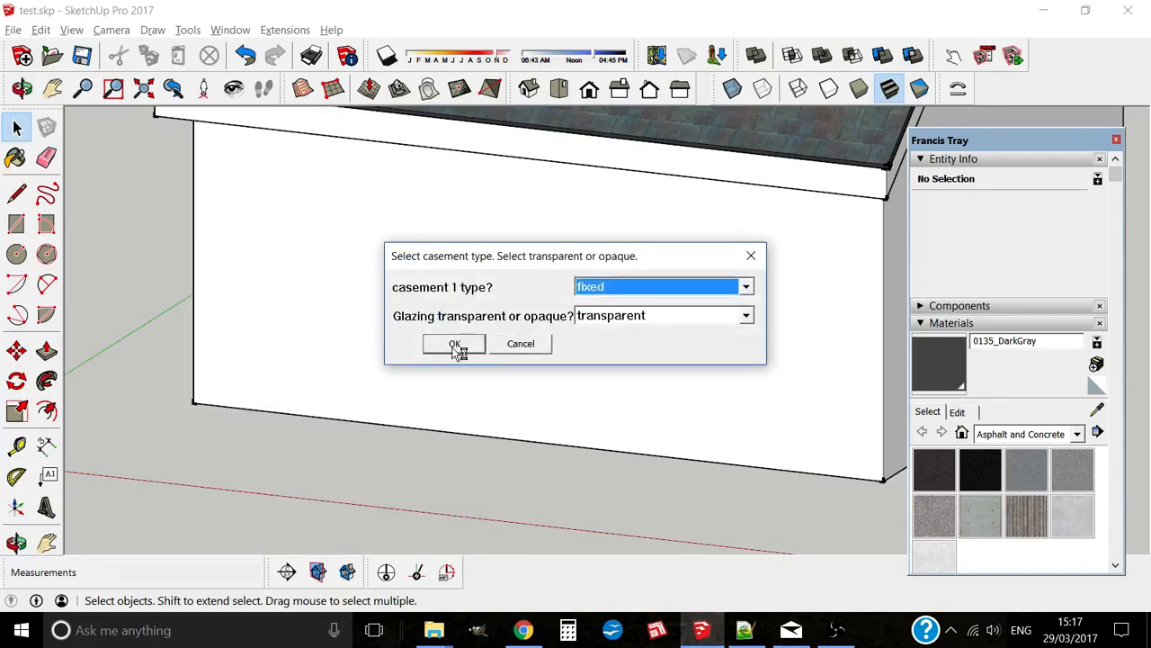
Step: Keep the casement fixed with transparent glazing and confirm
left_click(633, 287)
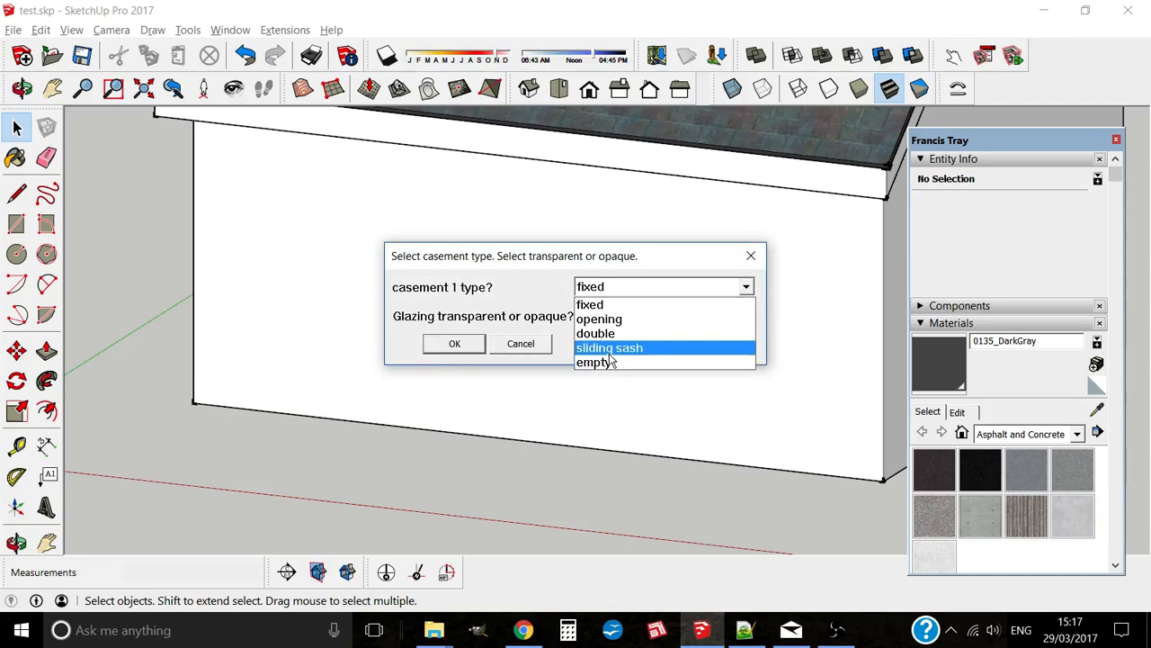
left_click(598, 307)
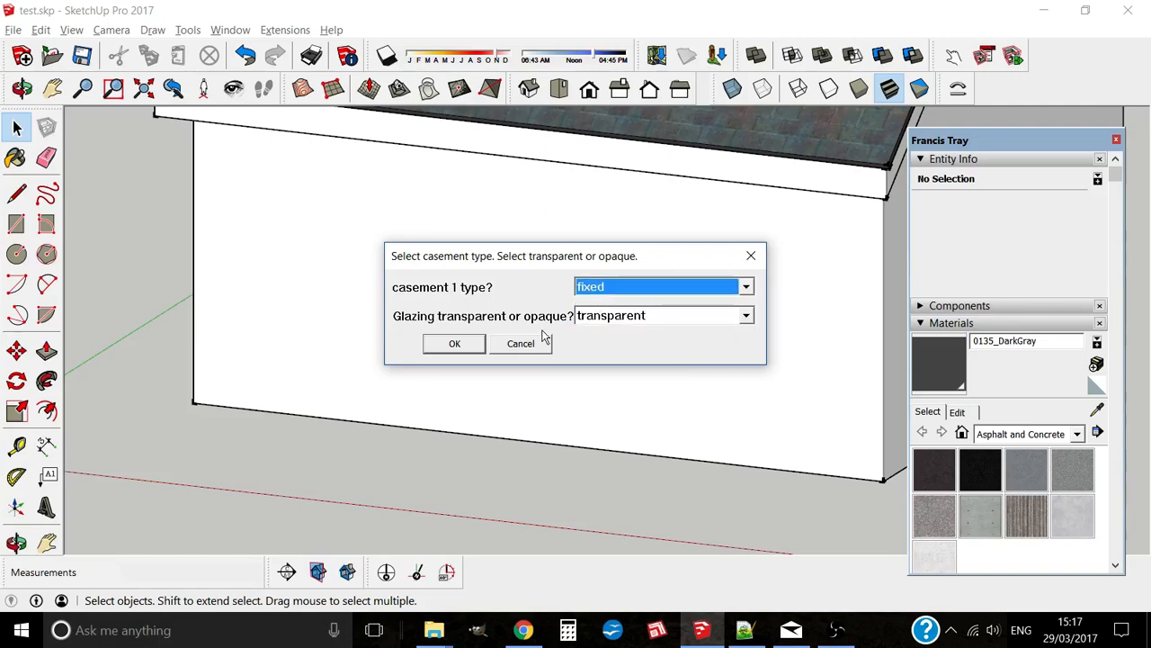
left_click(624, 320)
left_click(625, 332)
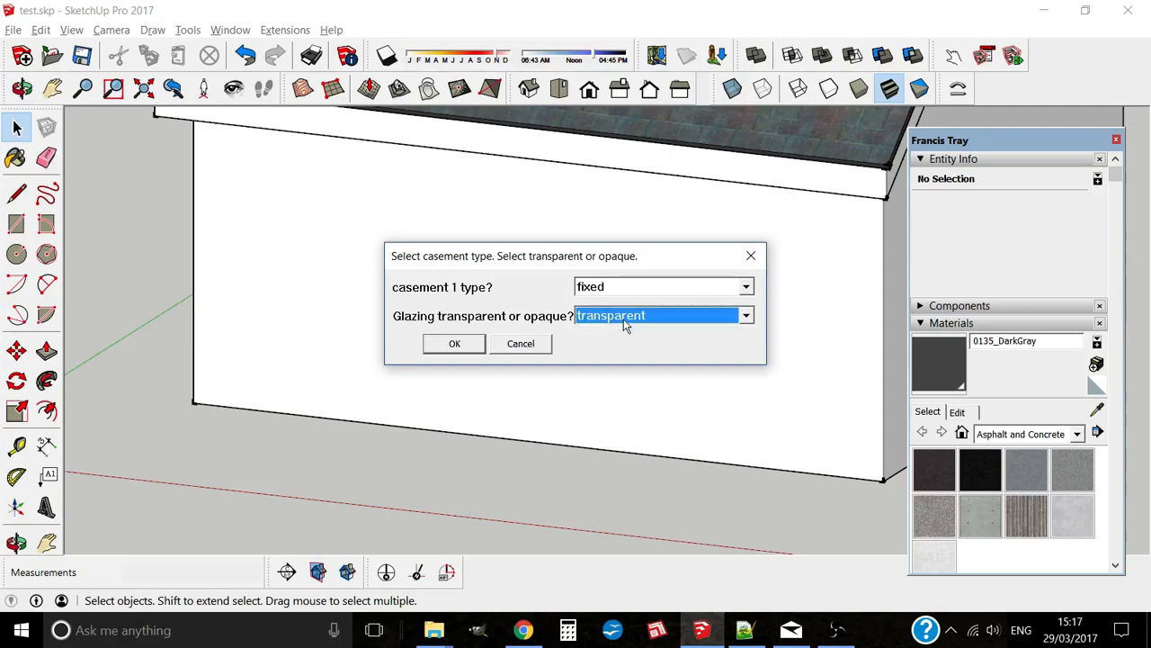
left_click(455, 344)
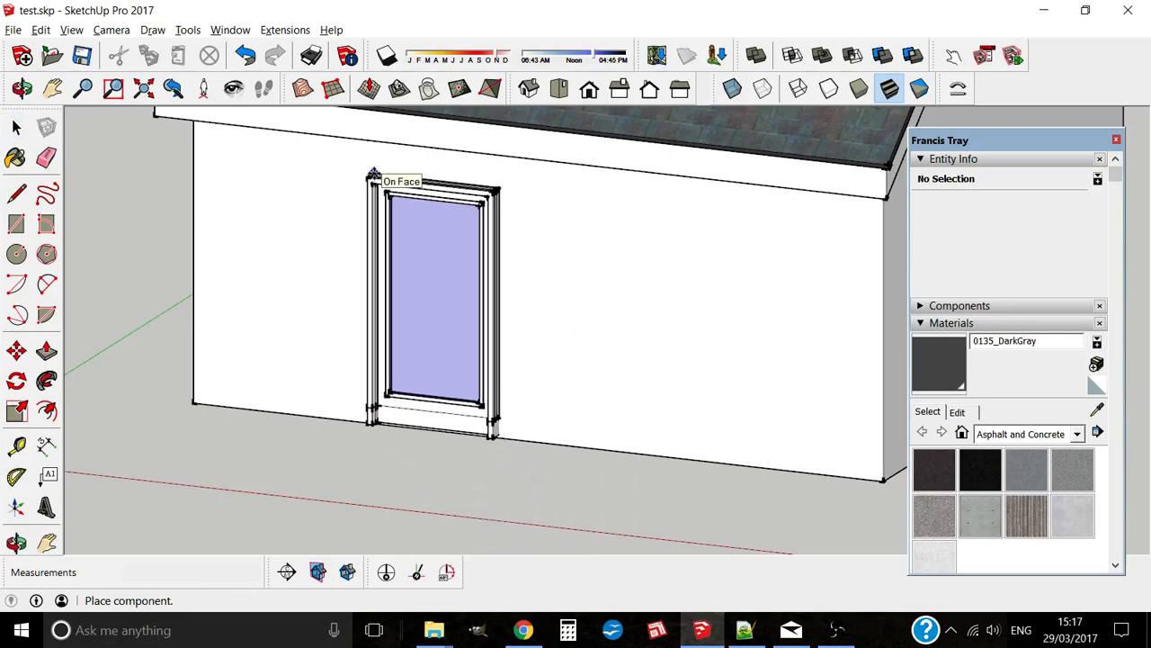
Step: Place one copy of the door on the house wall
left_click(376, 177)
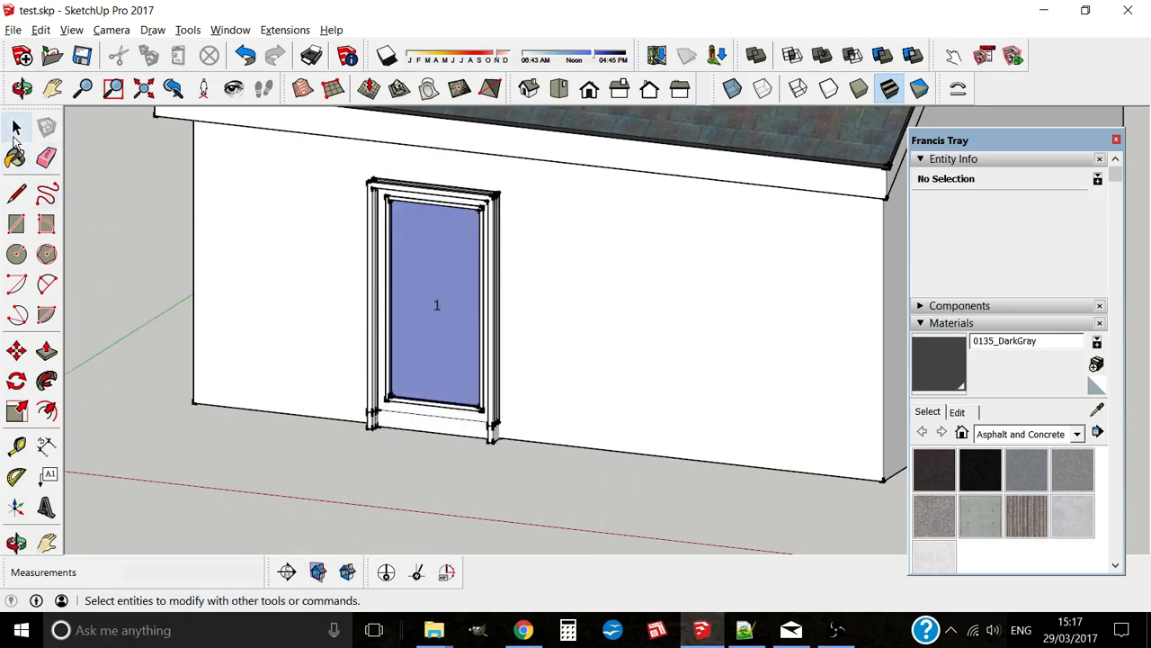
left_click(16, 128)
scroll(519, 449, "up", 5)
scroll(519, 452, "up", 1)
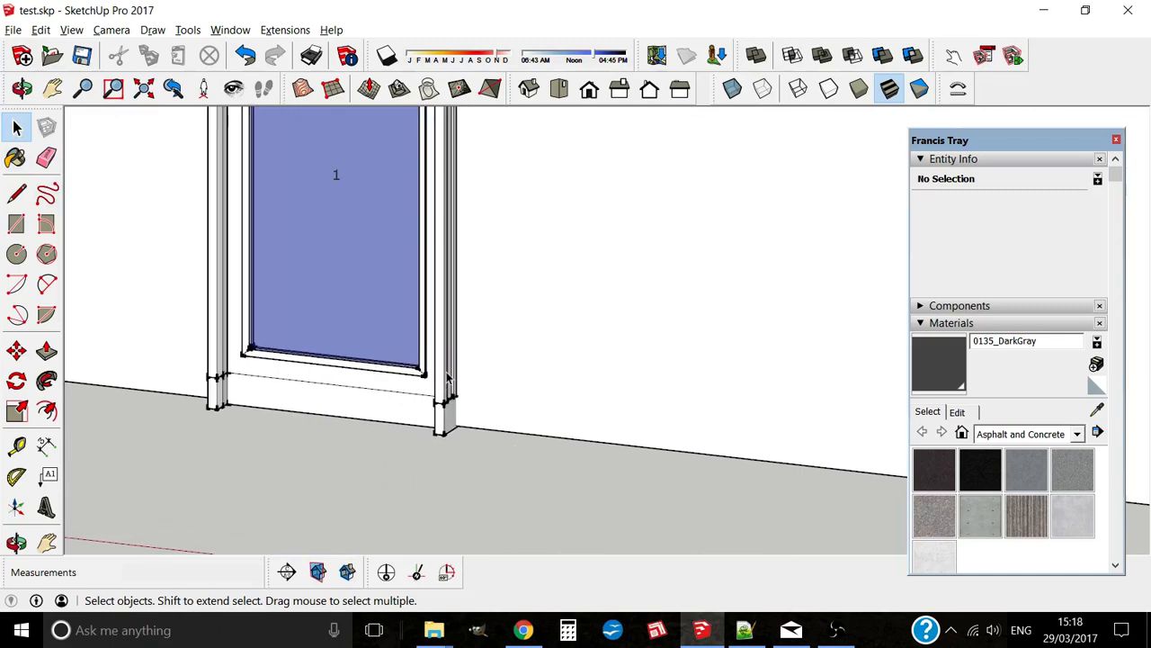
Step: Move the door down so its lower corner meets the wall base
left_click(447, 378)
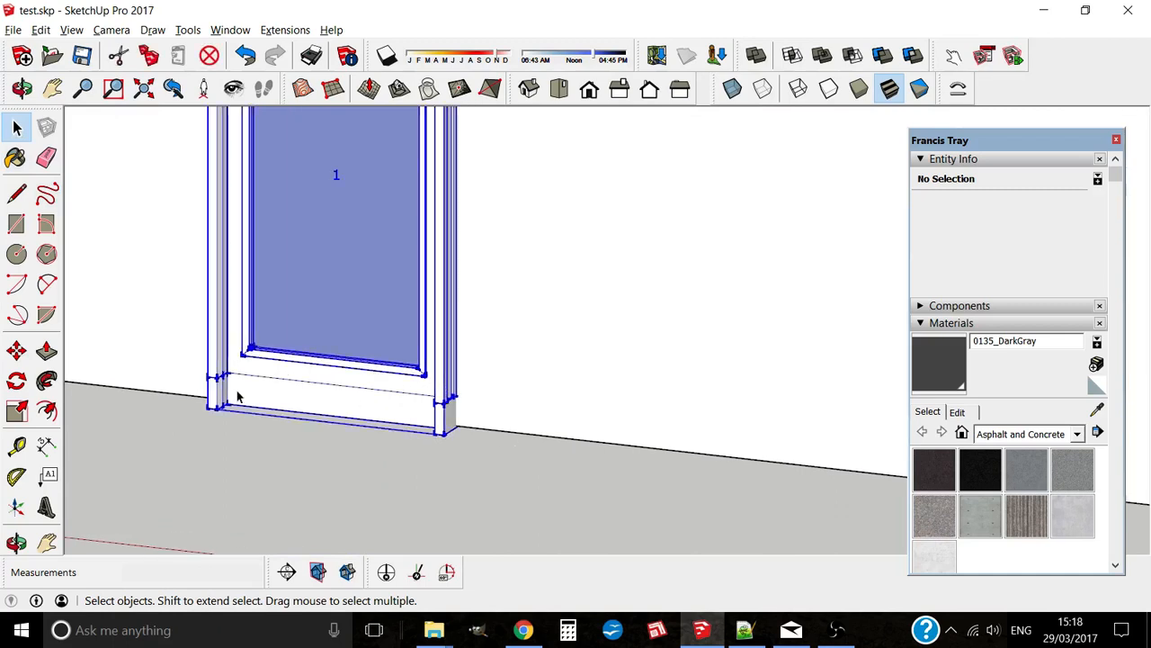
left_click(16, 351)
scroll(465, 399, "up", 3)
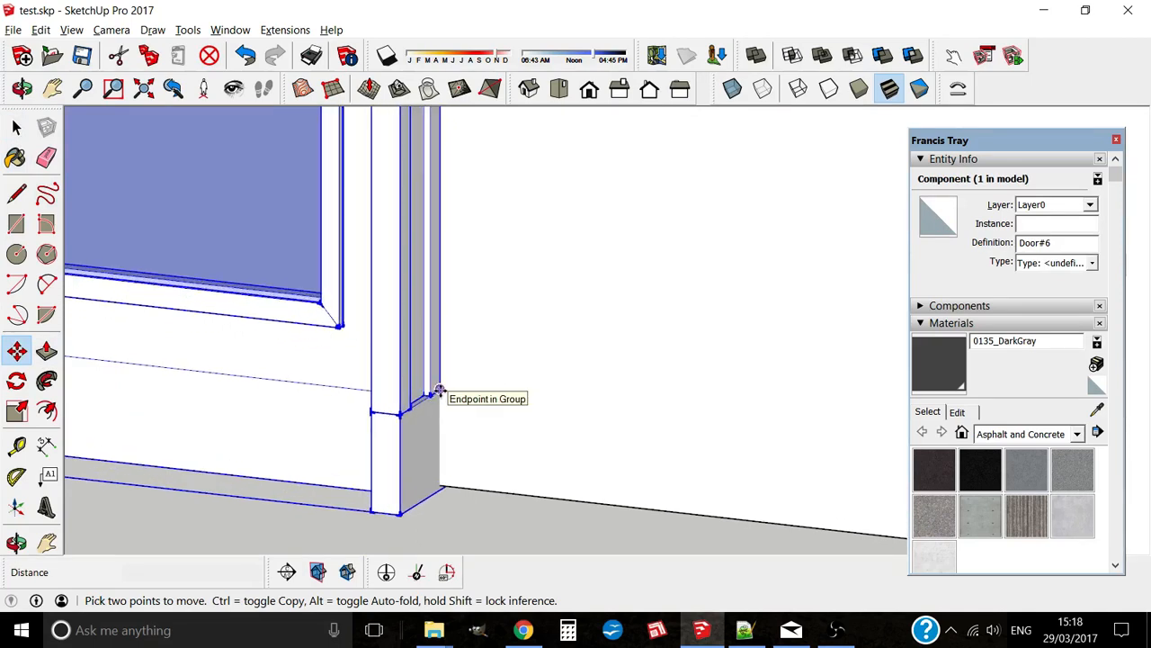
left_click(438, 390)
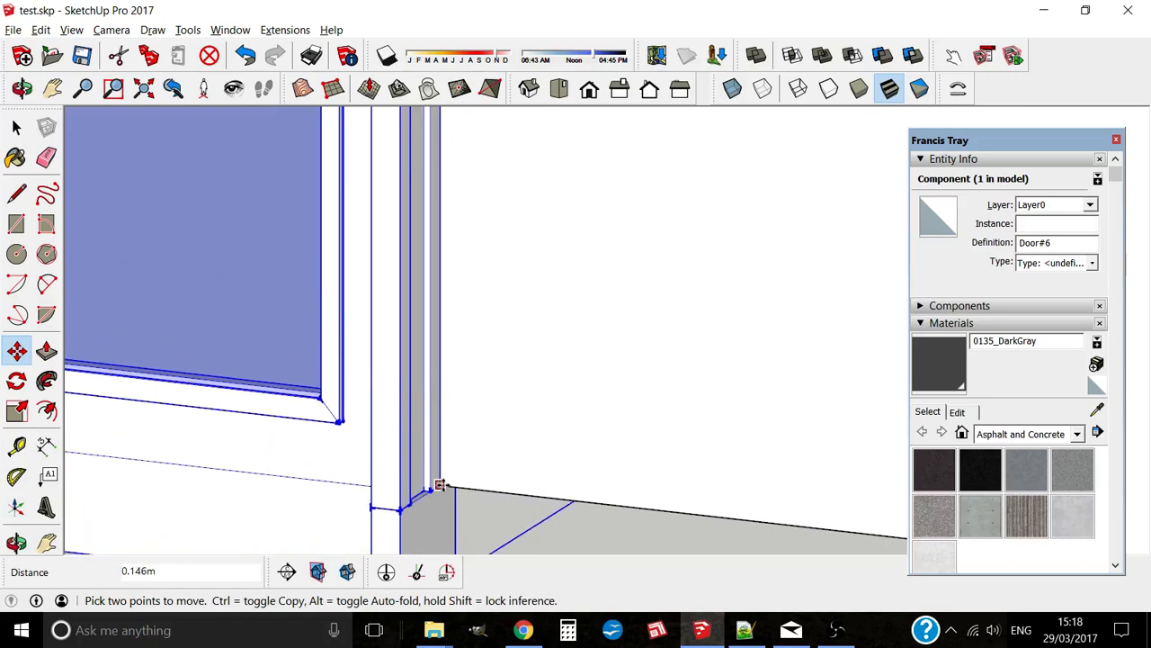
left_click(441, 485)
scroll(575, 358, "down", 6)
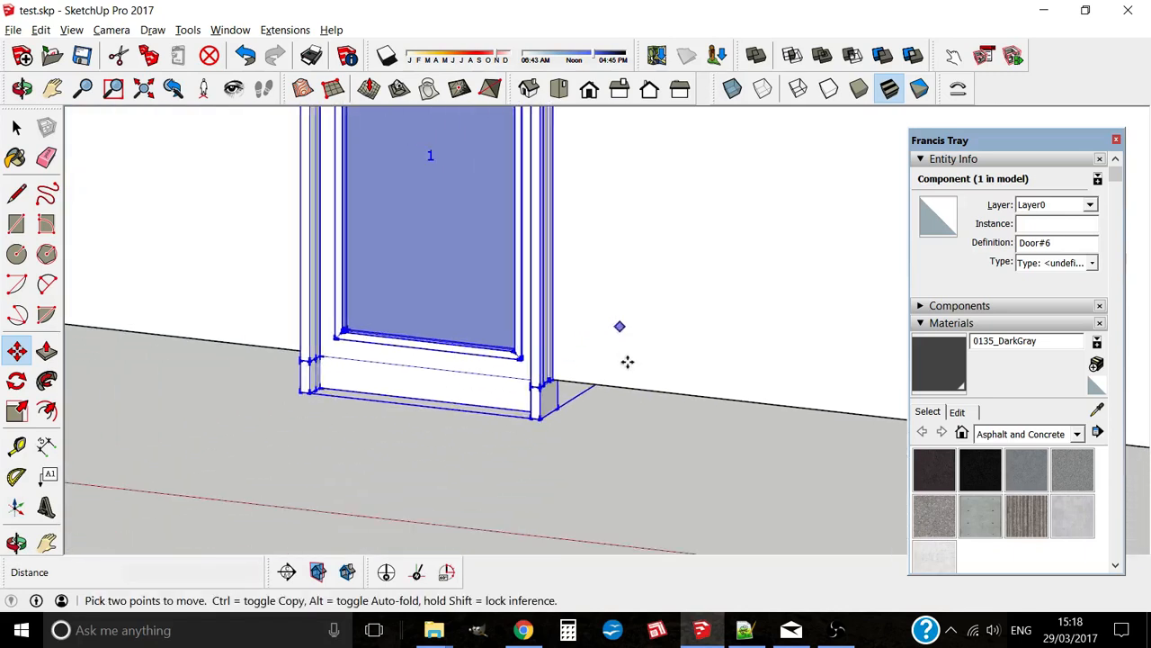
scroll(497, 395, "down", 3)
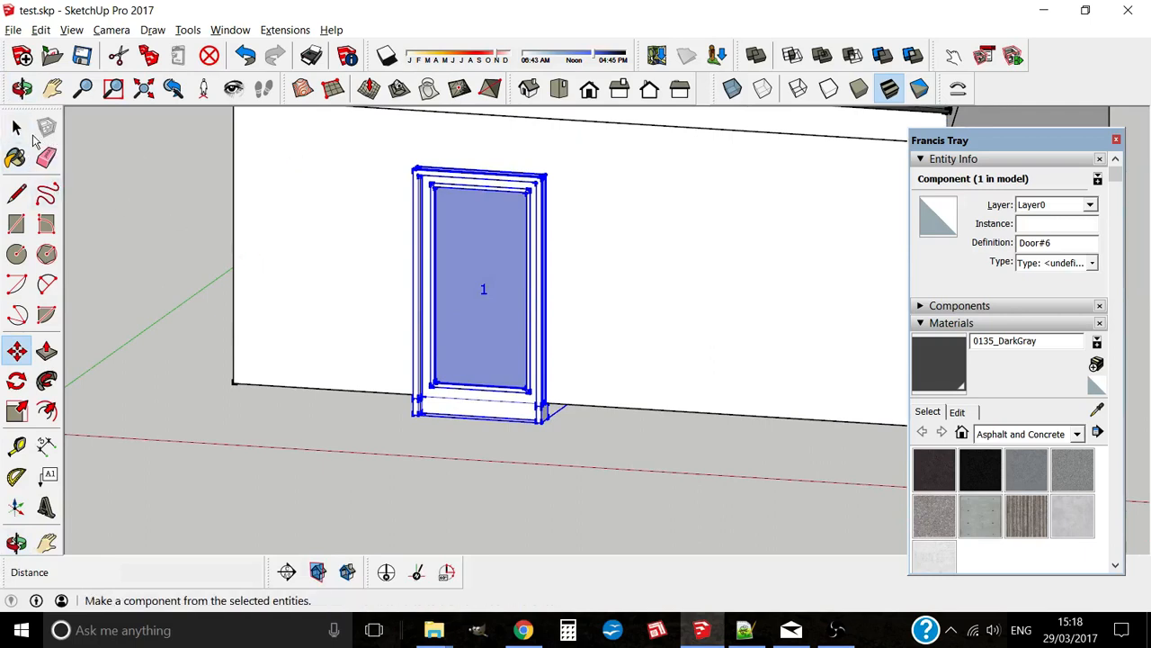
left_click(16, 129)
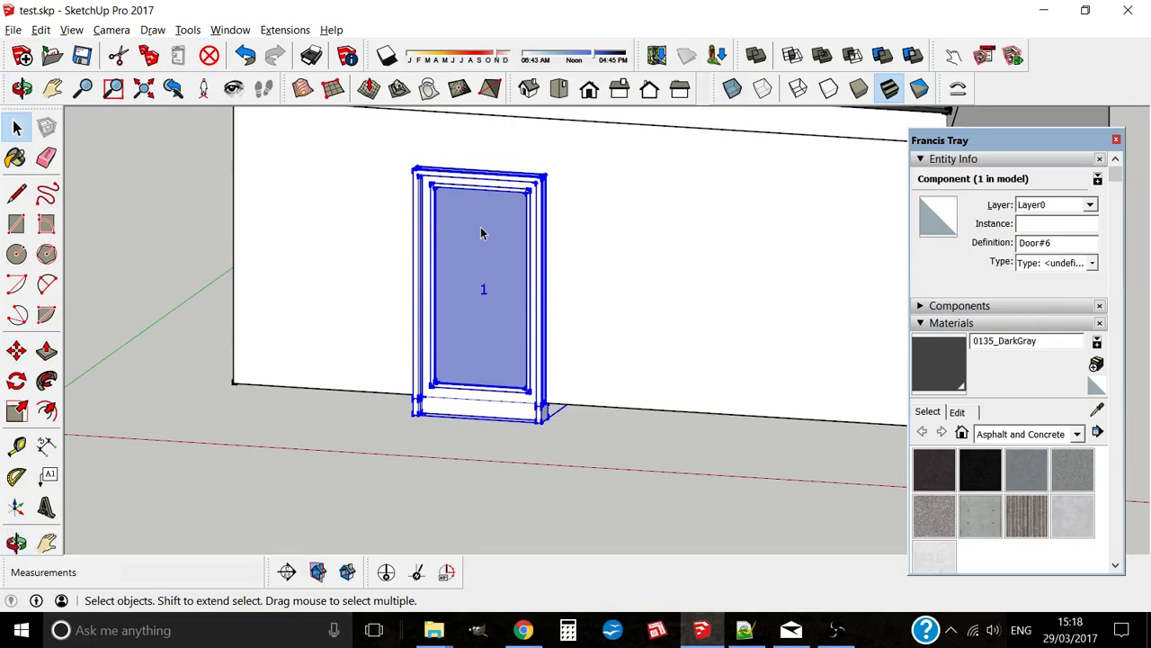
Step: Edit Door#6 to a 0.9 width cottage door with 0.10 frame profile width
right_click(481, 233)
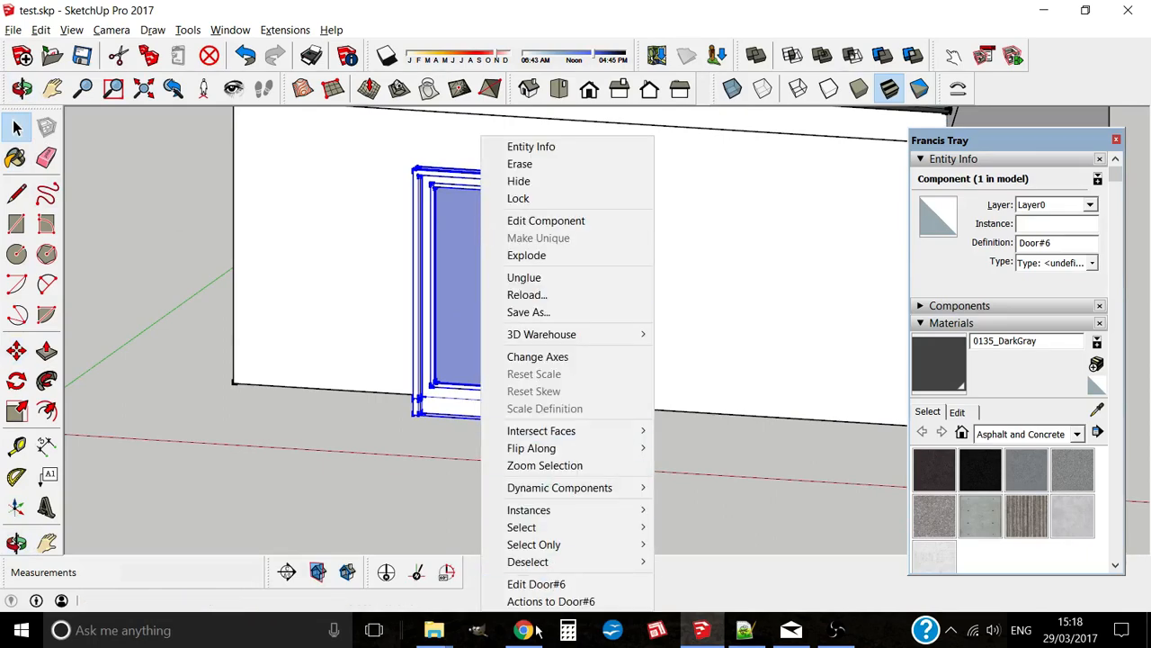
left_click(539, 585)
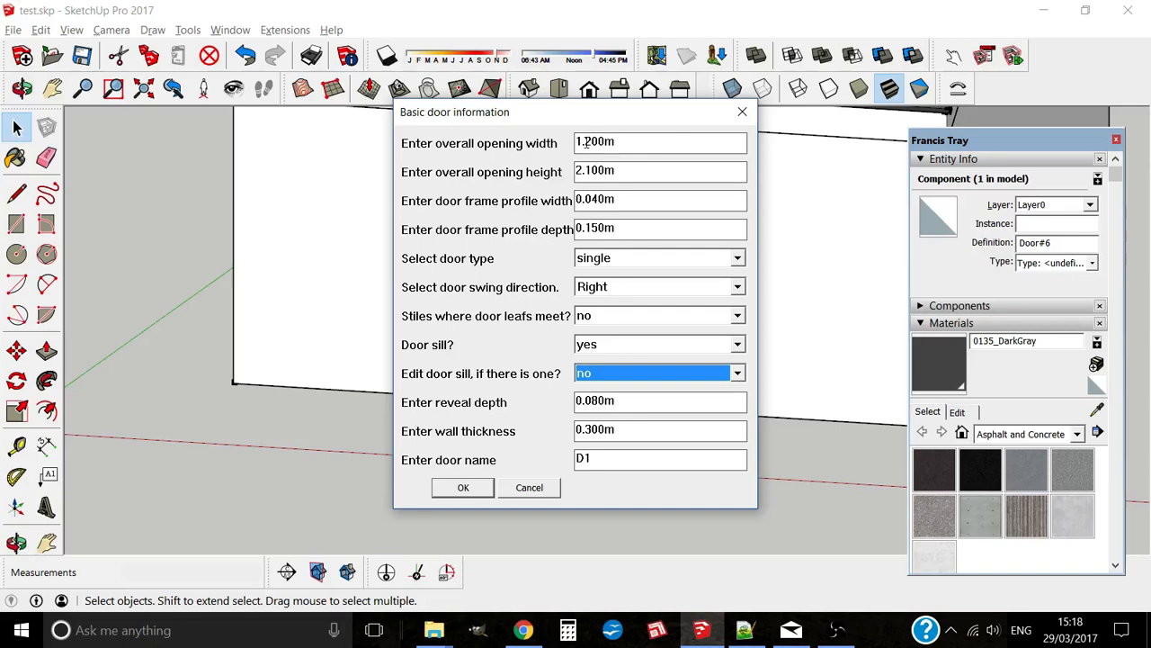
left_click_drag(621, 144, 469, 148)
type(".9")
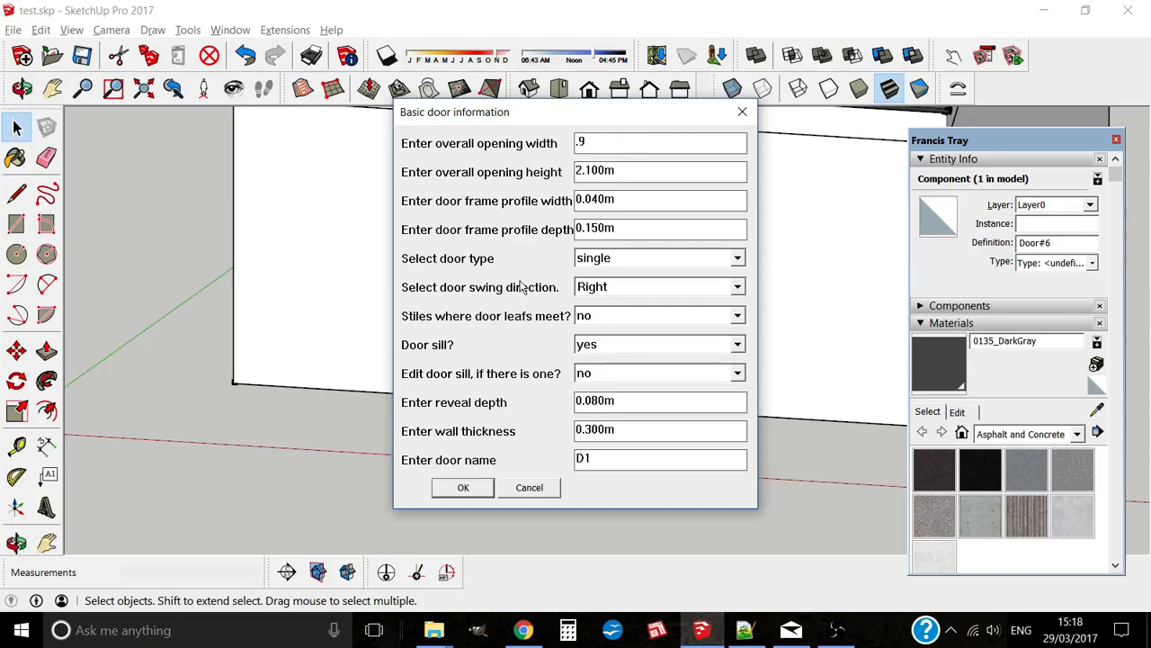
left_click(737, 259)
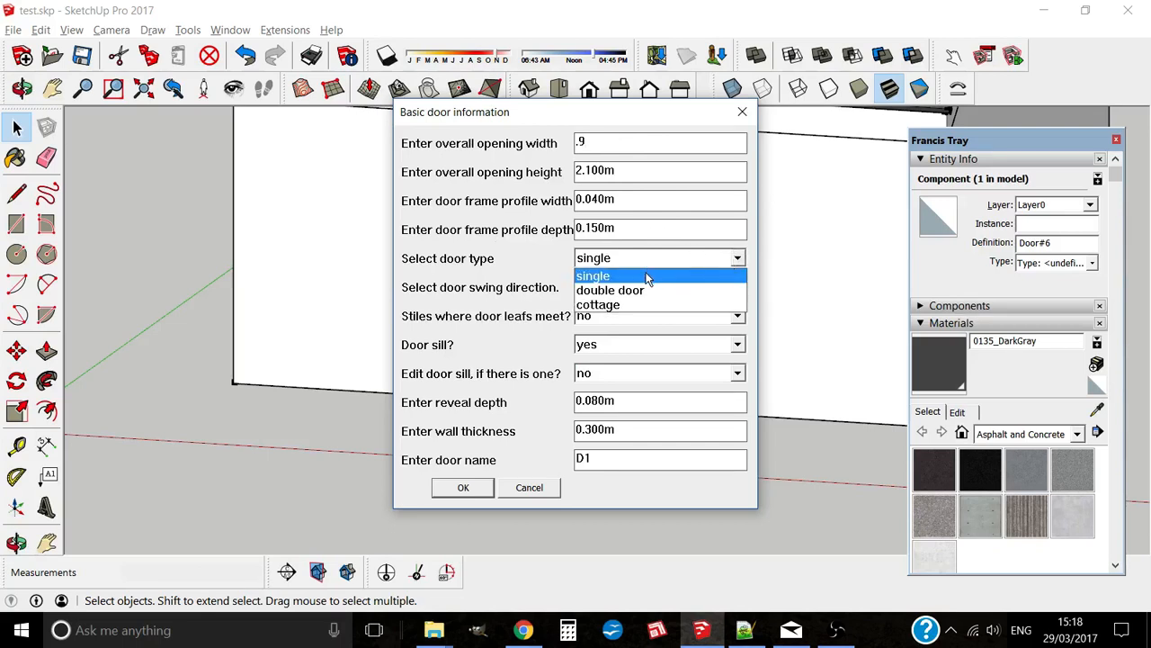
left_click(608, 305)
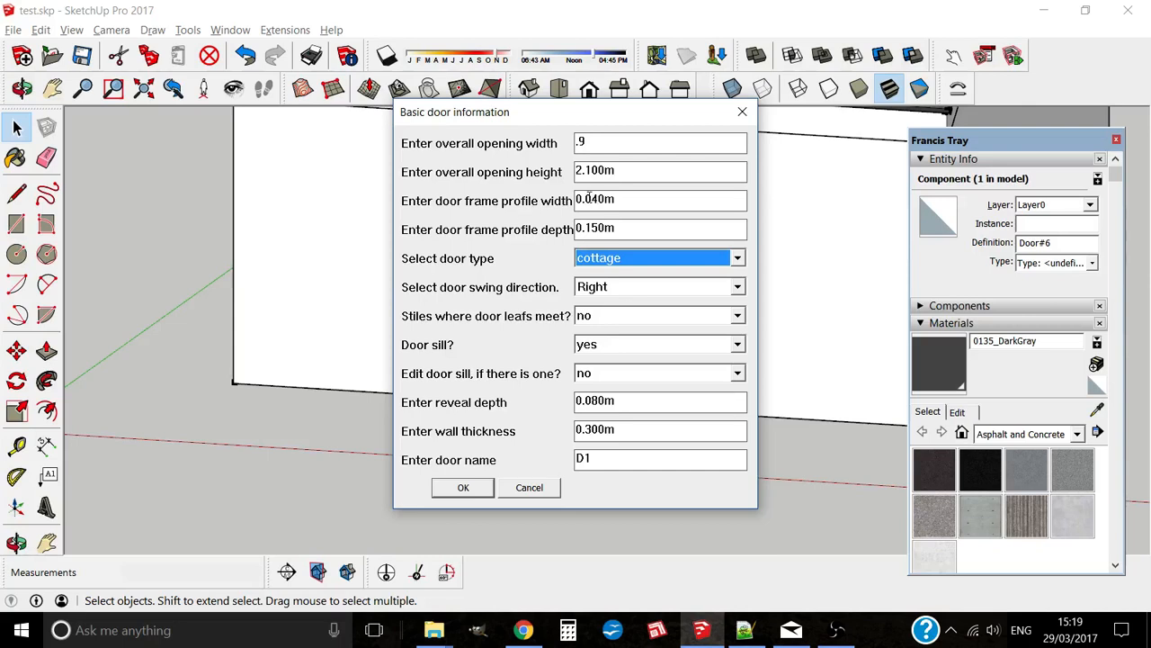
left_click_drag(587, 198, 600, 197)
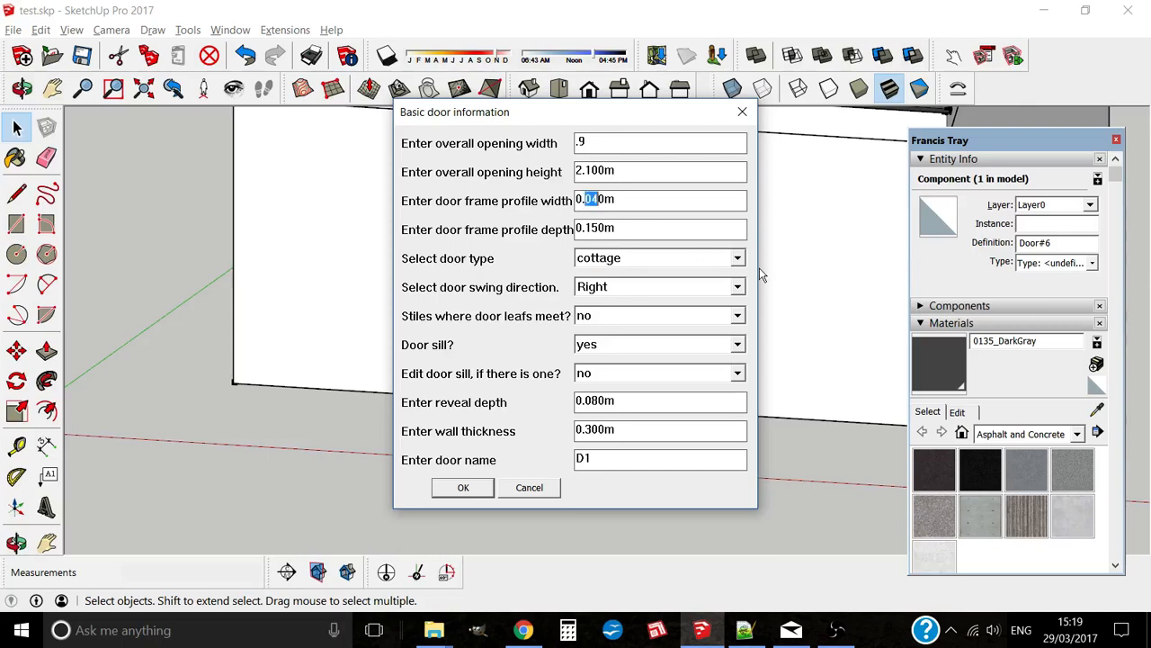
type("1")
left_click(481, 489)
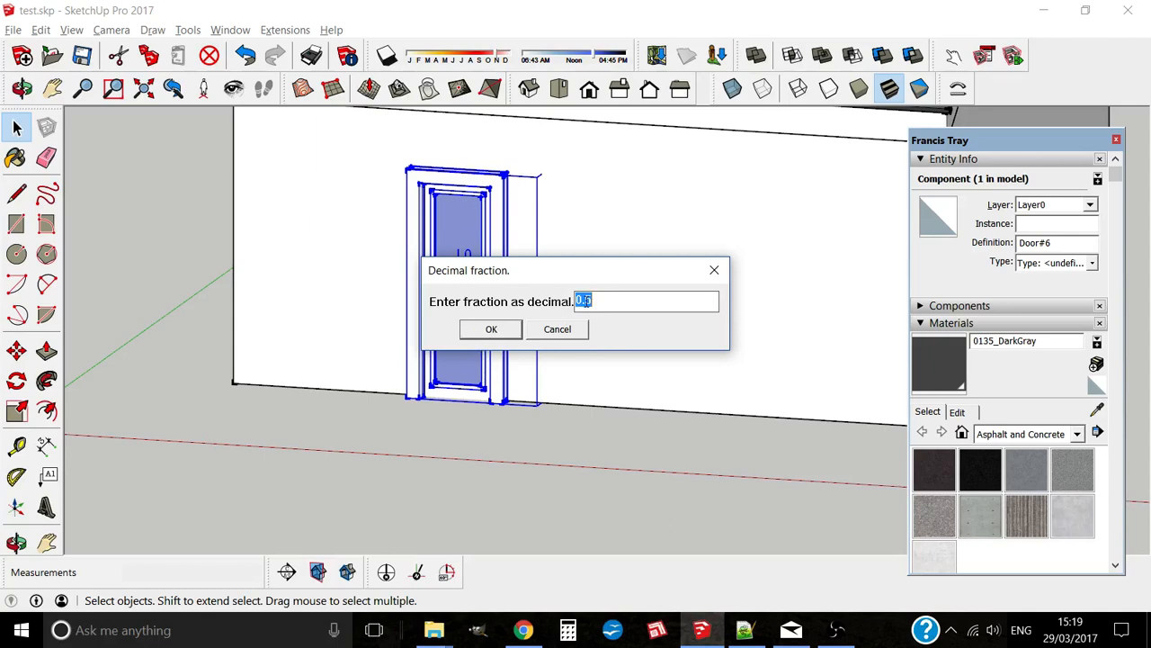
Step: Split the door at fraction 0.62, leaf 2 like leaf 1, without editing the leaves
left_click_drag(586, 301, 656, 303)
type("6")
type("2")
left_click(514, 334)
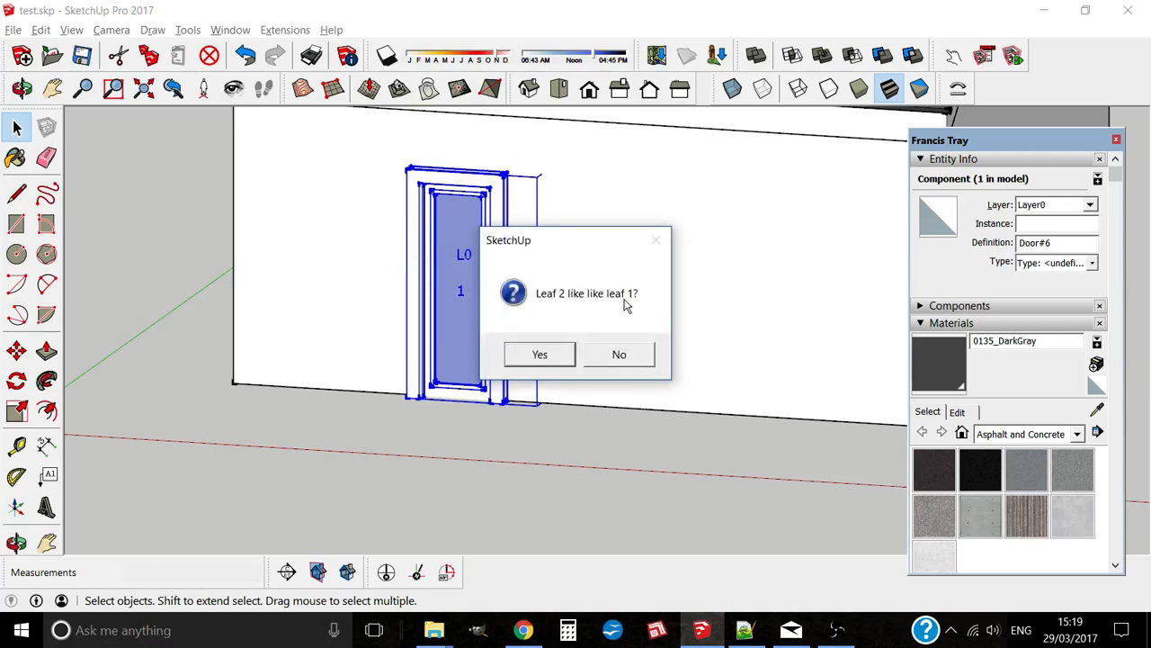
left_click(543, 363)
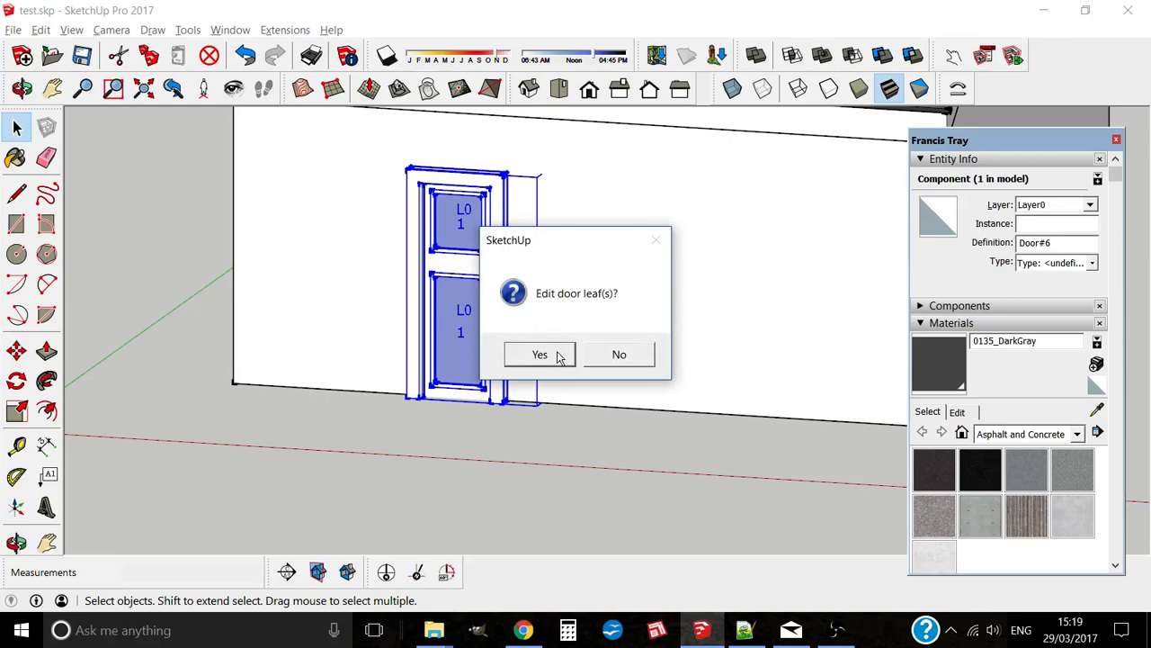
left_click(616, 356)
Step: Orbit to the door and turn on section cuts and section planes
middle_click_drag(548, 362, 503, 399)
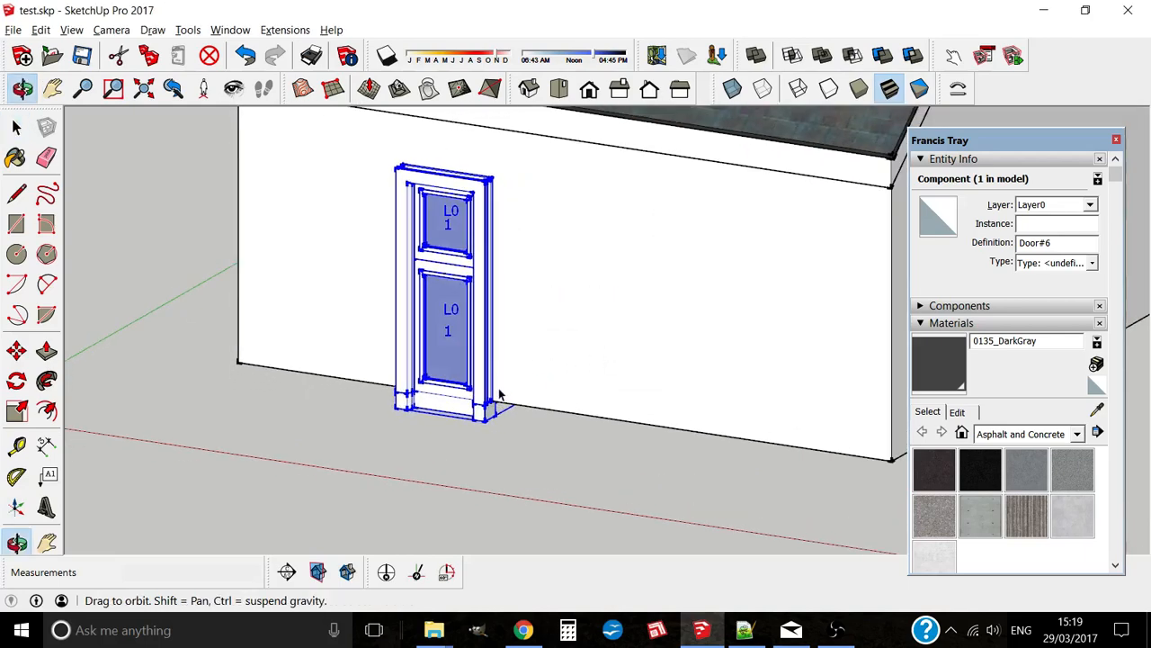
scroll(463, 345, "up", 4)
scroll(493, 340, "down", 4)
middle_click_drag(498, 275, 531, 316)
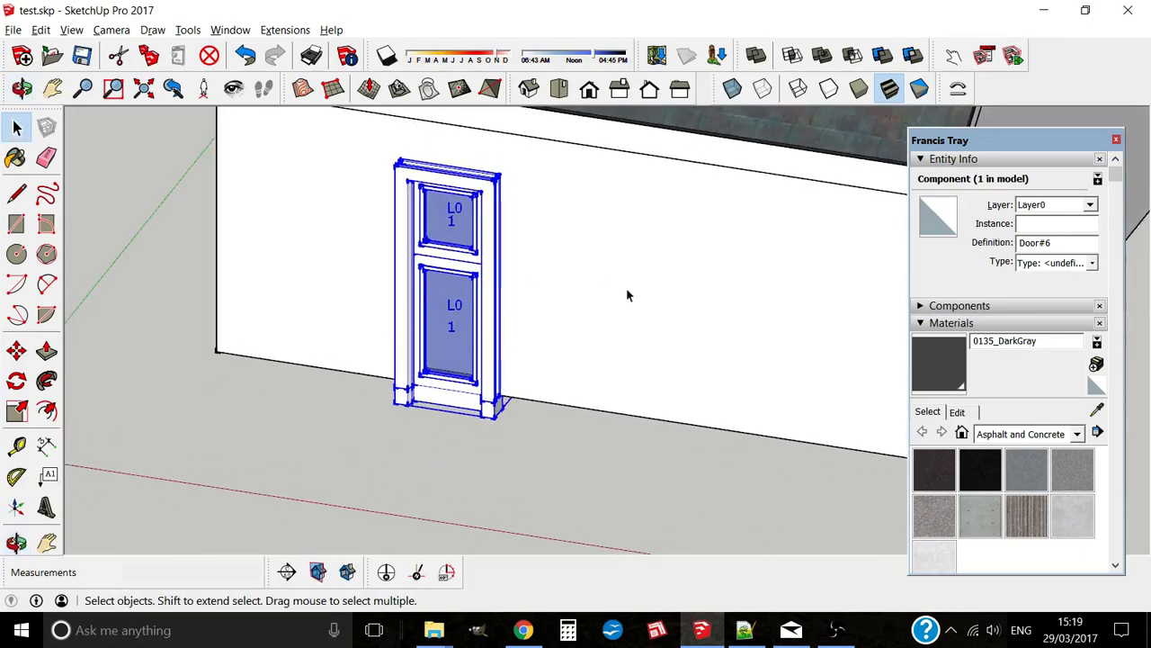
key("x")
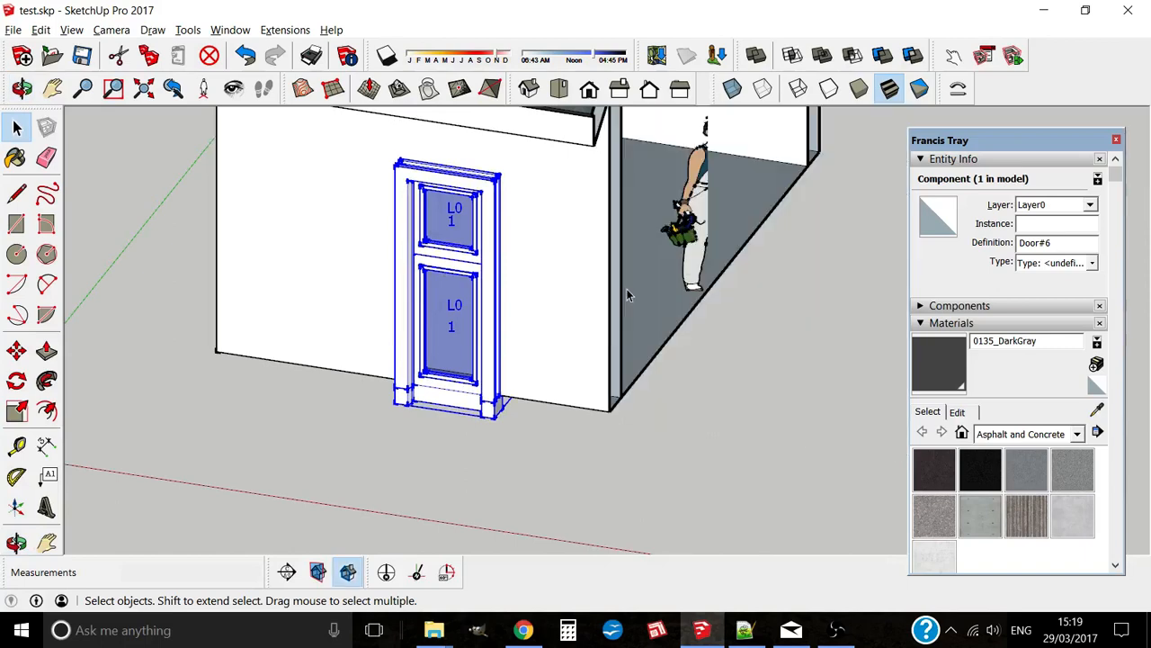
scroll(627, 289, "down", 3)
key("shift+x")
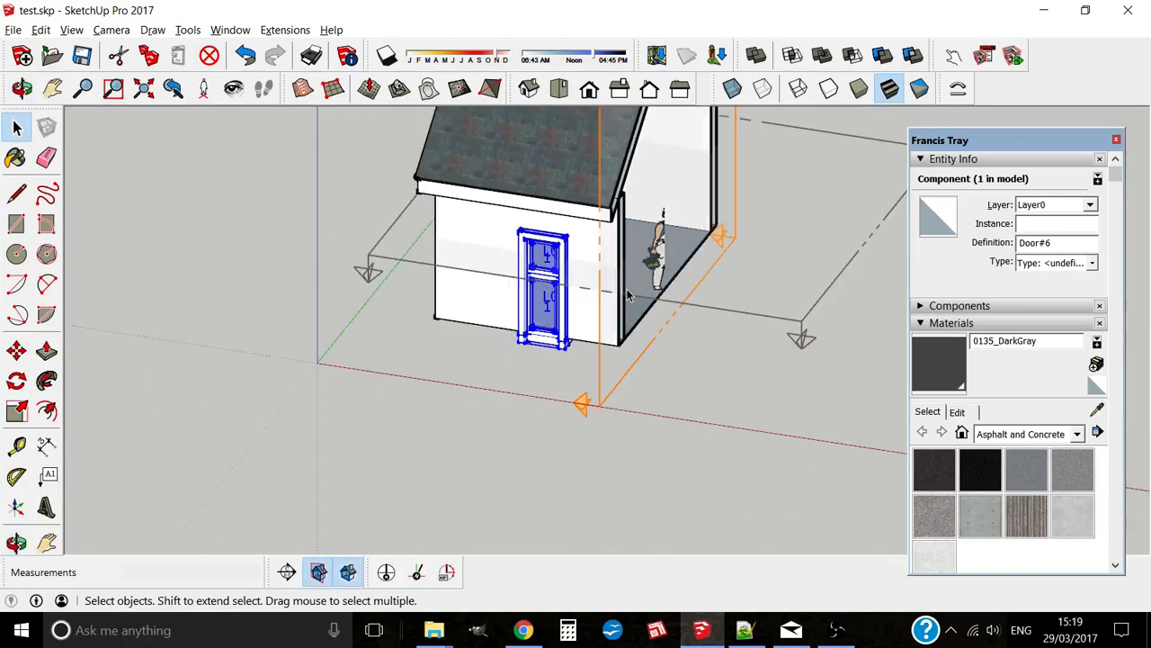
Step: Make the section plane the active cut, inspect the door swing, then delete the plane
left_click(411, 257)
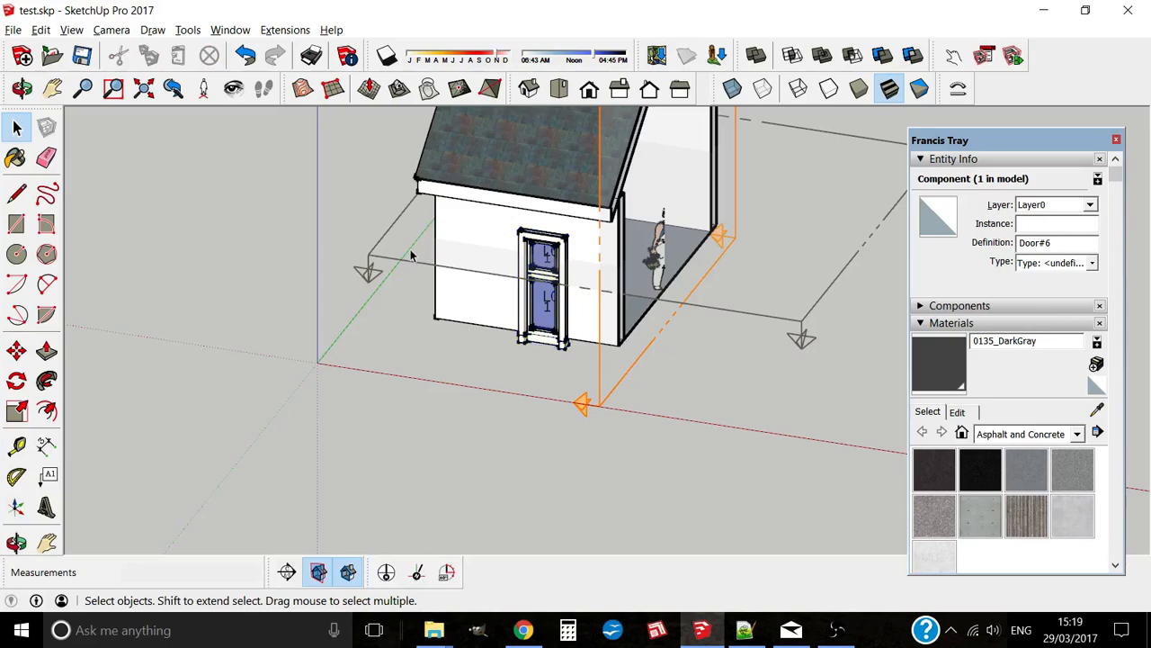
right_click(412, 256)
left_click(391, 254)
right_click(389, 253)
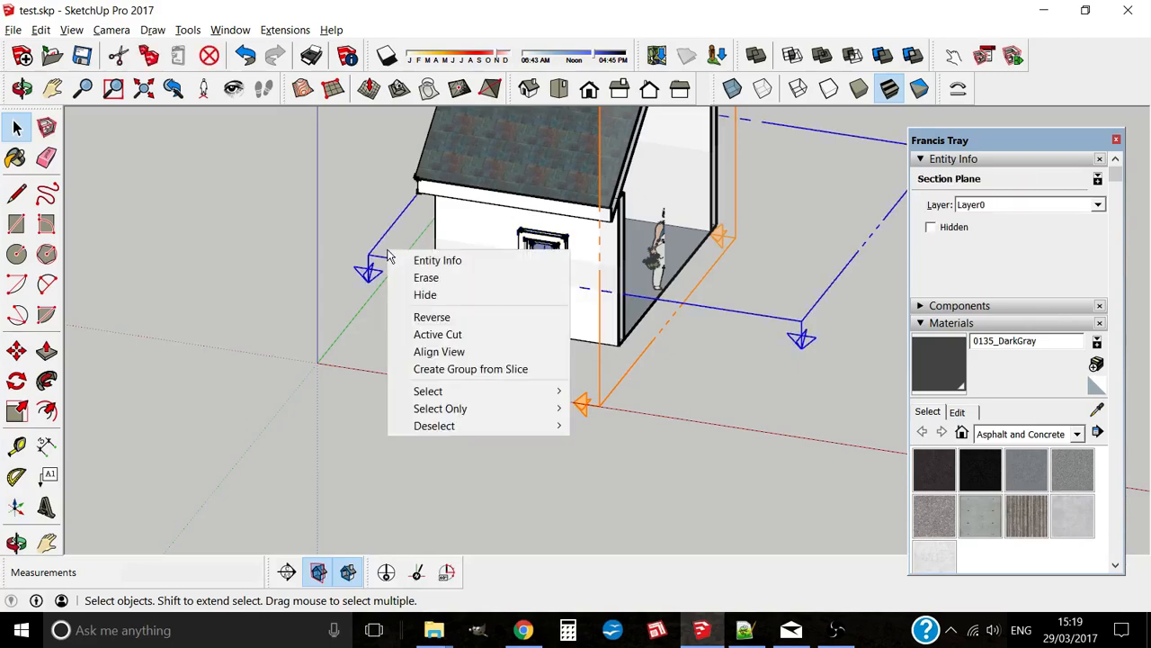
left_click(432, 333)
middle_click_drag(432, 333, 590, 333)
scroll(540, 333, "up", 5)
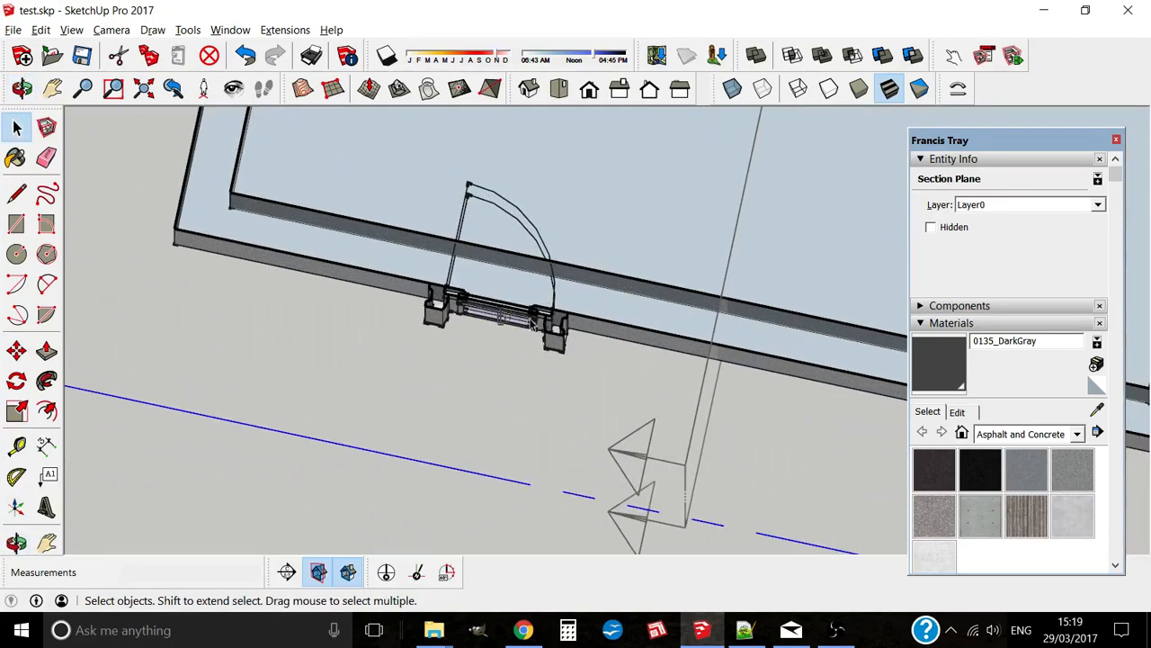
middle_click_drag(515, 225, 450, 276)
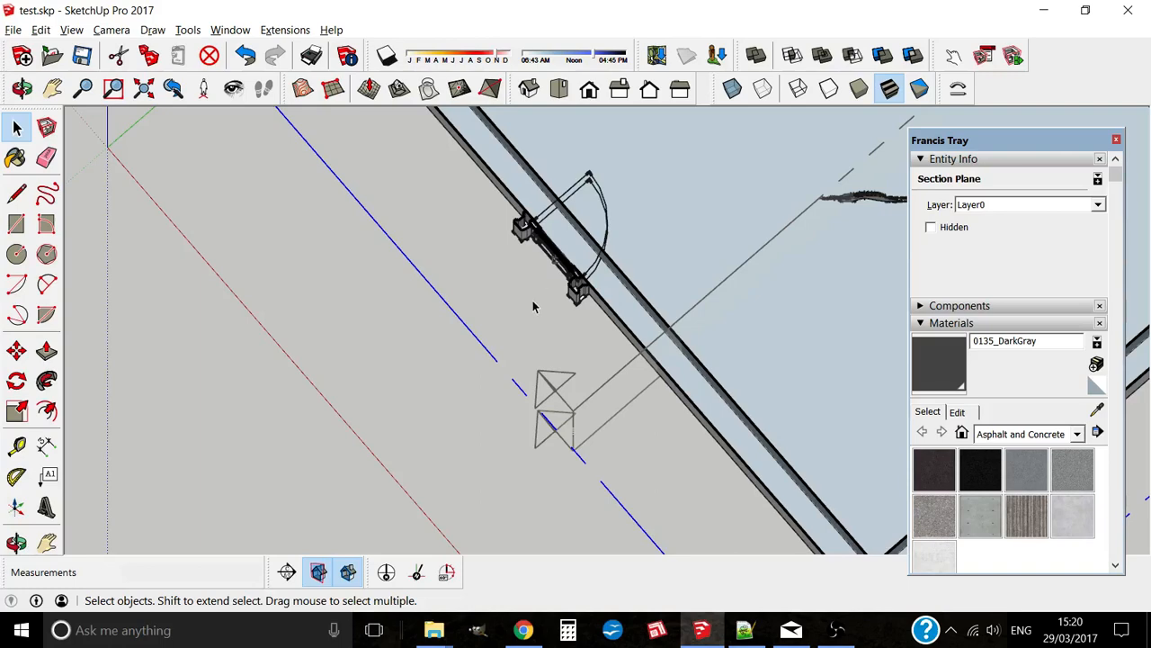
middle_click_drag(533, 306, 568, 411)
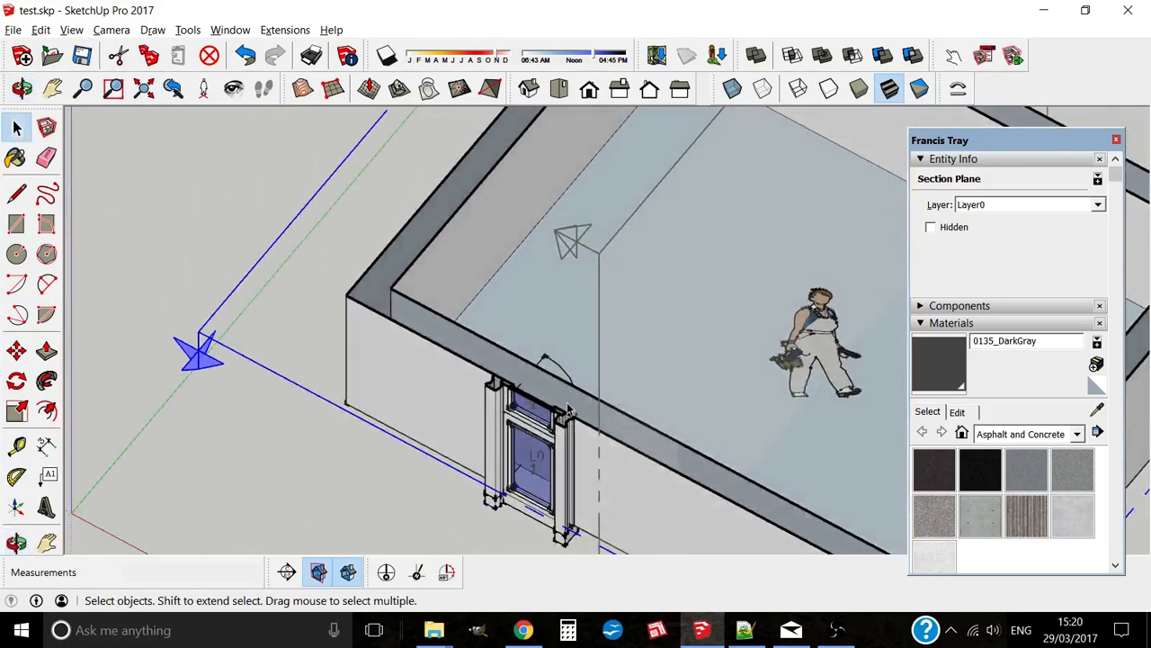
key("Delete")
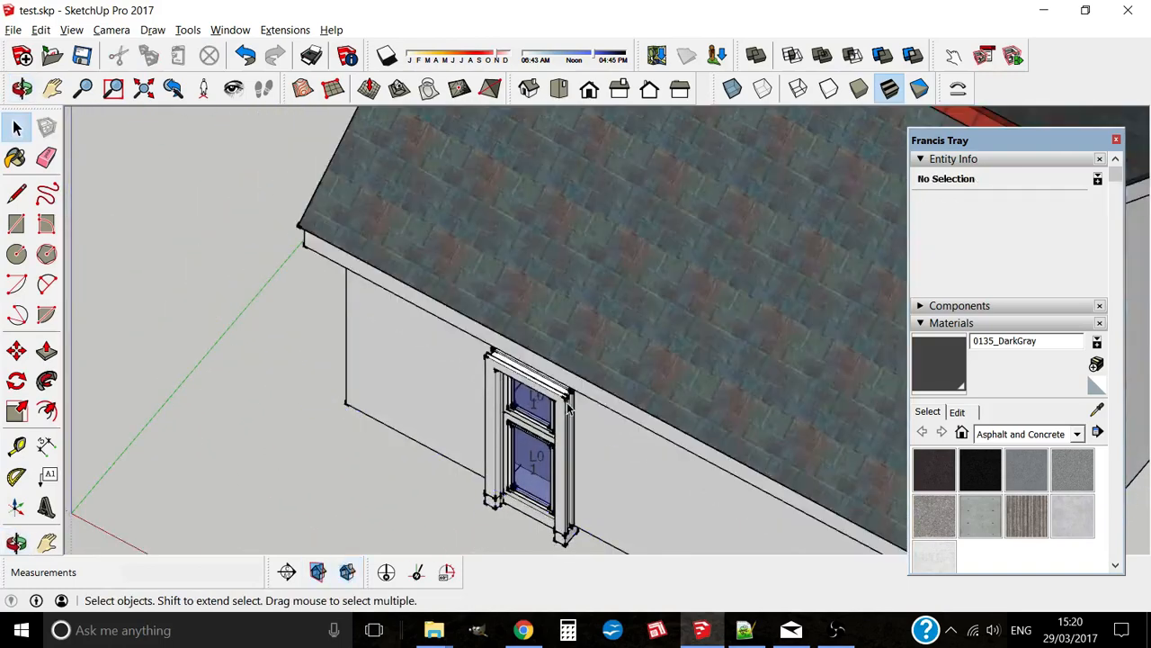
Step: Orbit and zoom to frame the door at eye level
middle_click_drag(568, 411, 473, 157)
scroll(527, 275, "down", 3)
middle_click_drag(546, 290, 611, 358, "shift")
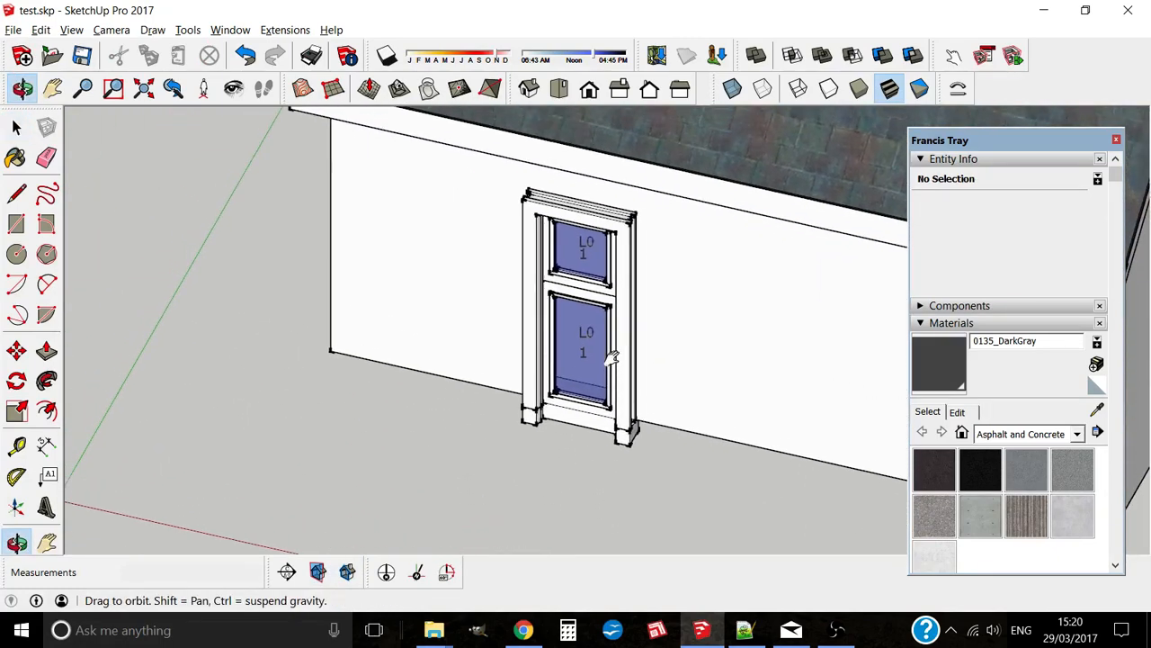
scroll(629, 277, "up", 3)
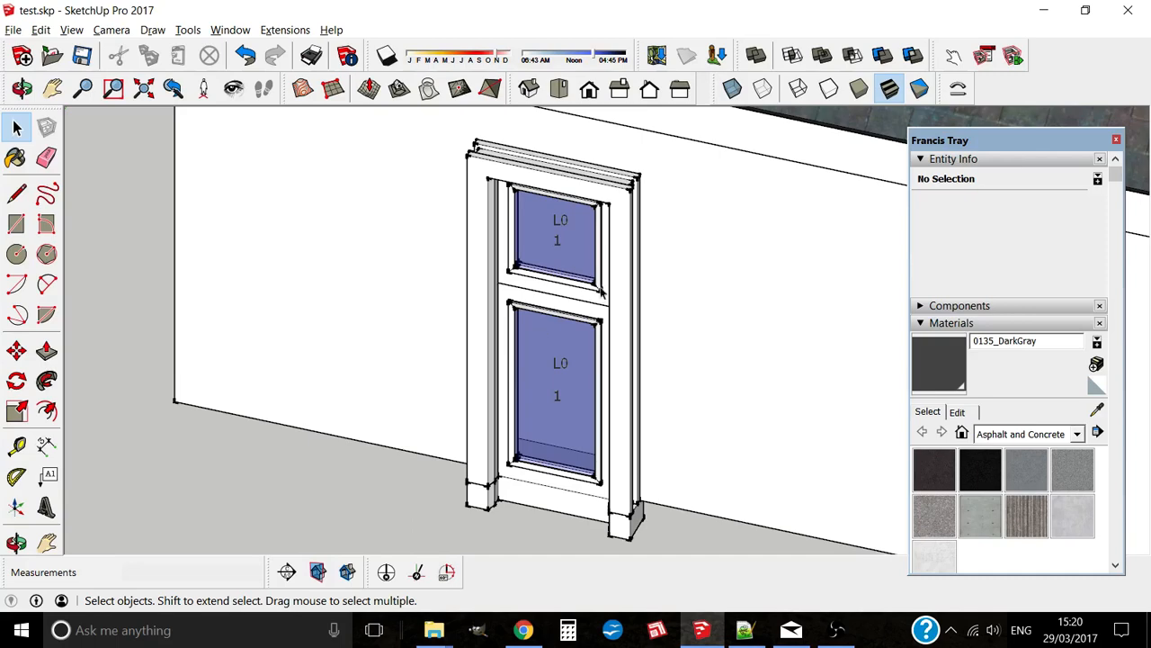
Step: Turn section cut display back on and zoom in on the cut wall top
key("x")
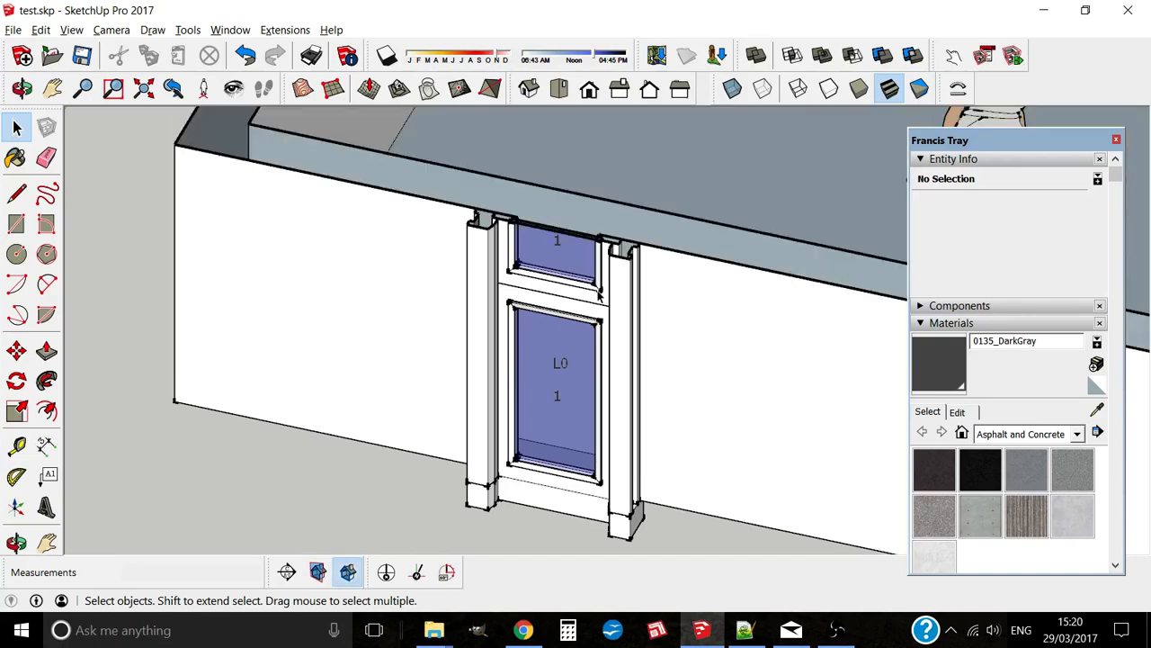
middle_click_drag(590, 330, 621, 338)
scroll(616, 334, "up", 3)
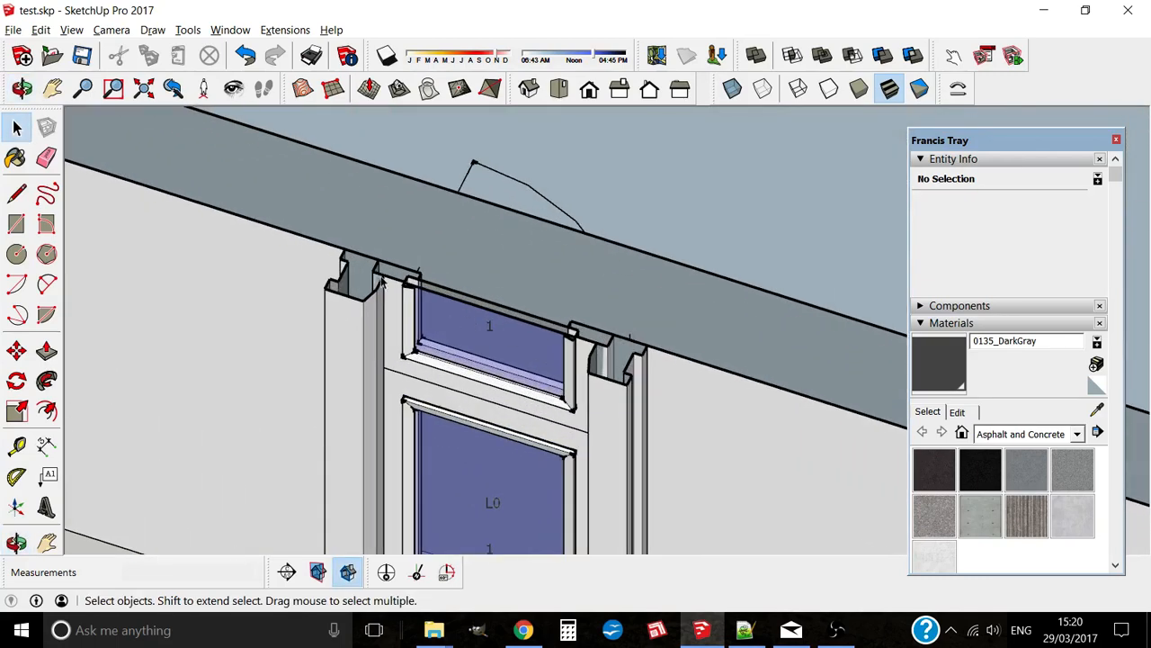
scroll(509, 186, "down", 2)
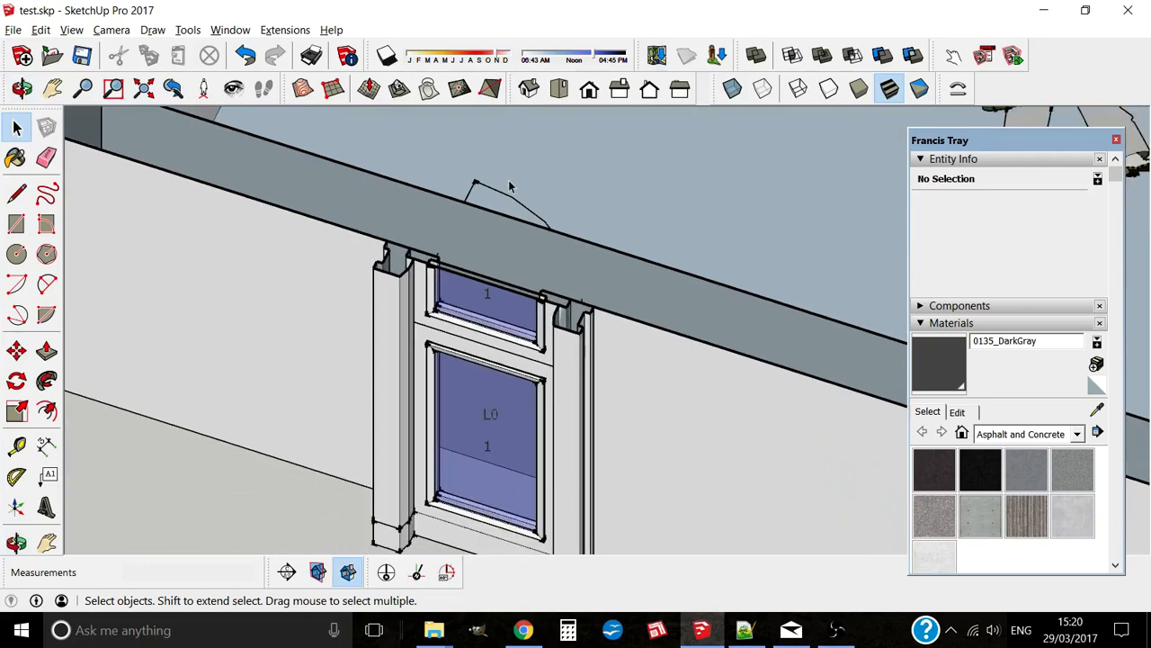
scroll(509, 186, "down", 2)
Step: Edit Door#6 to a 1.8 opening width with the double door type and apply
right_click(547, 339)
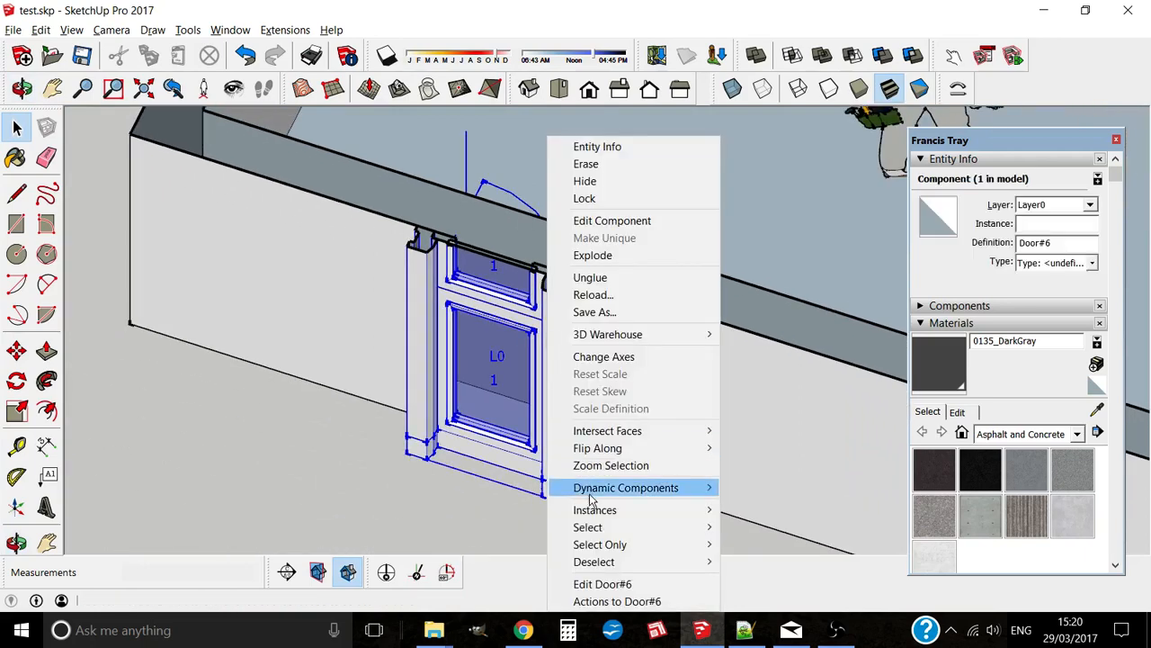
left_click(603, 585)
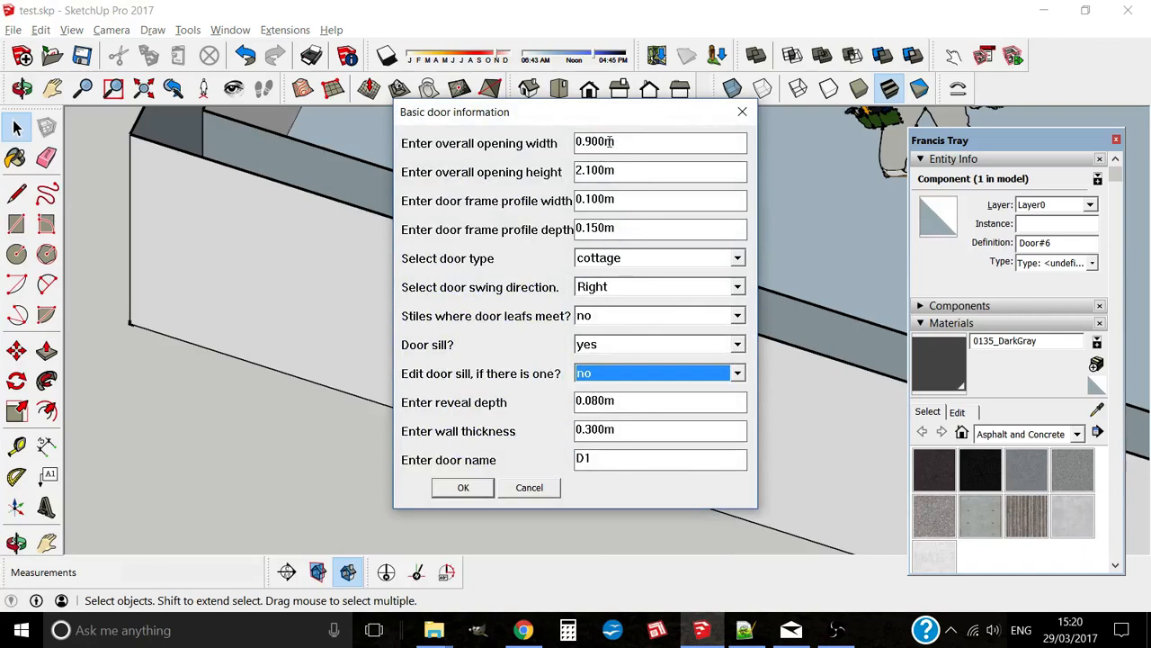
double_click(611, 141)
type("1")
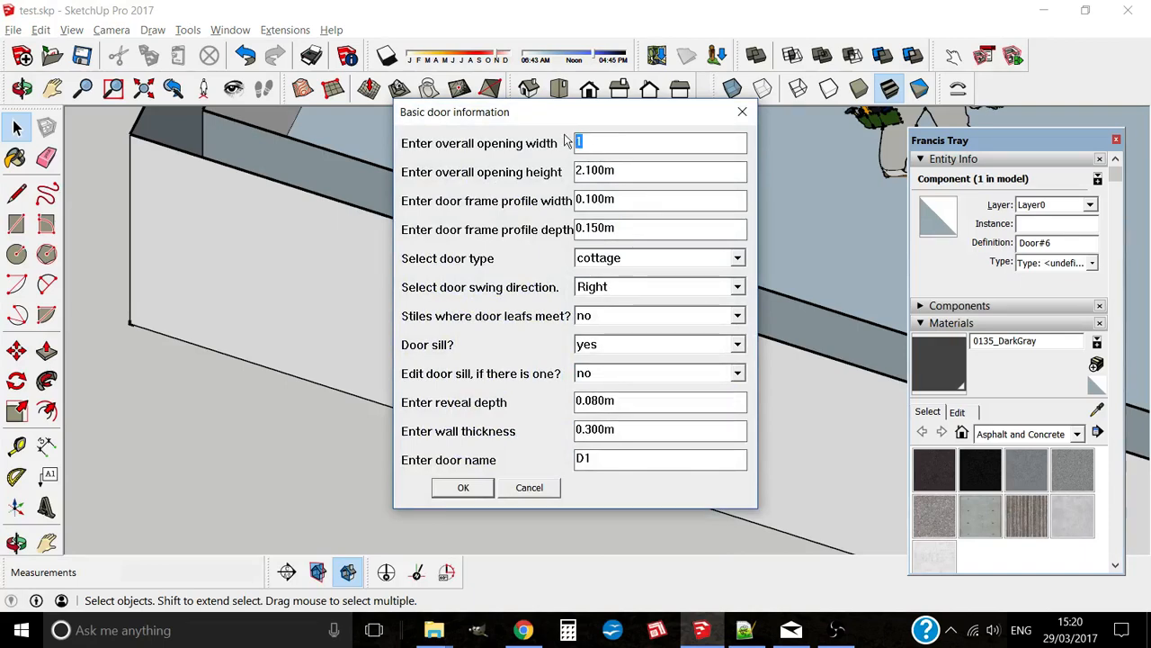
type("1")
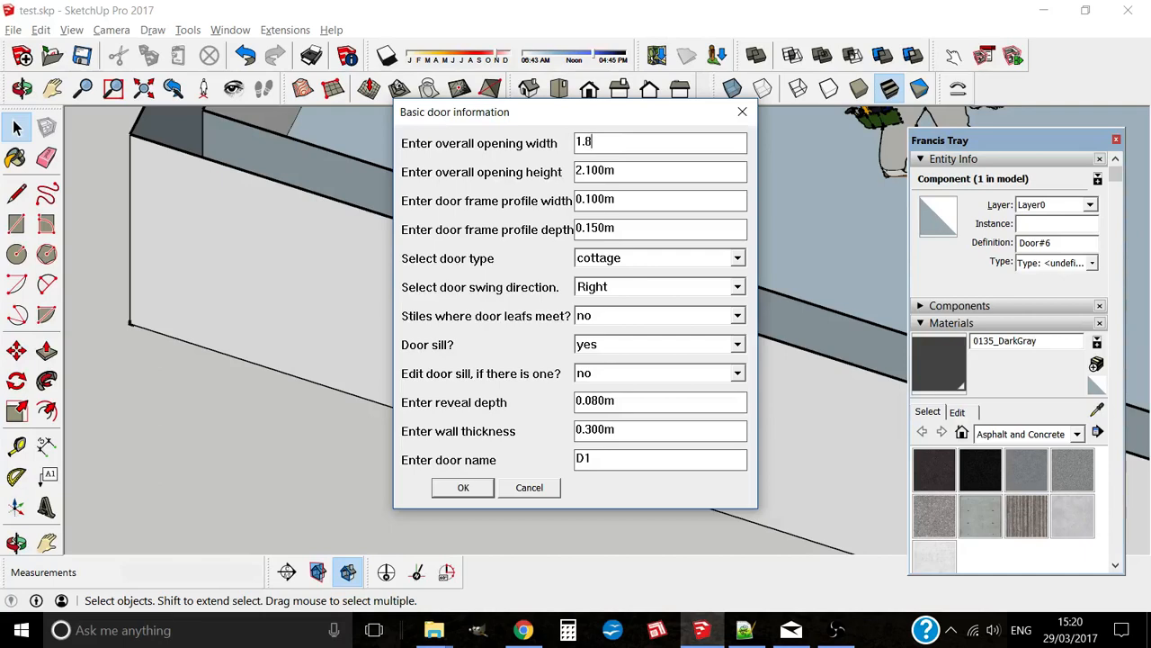
left_click(648, 259)
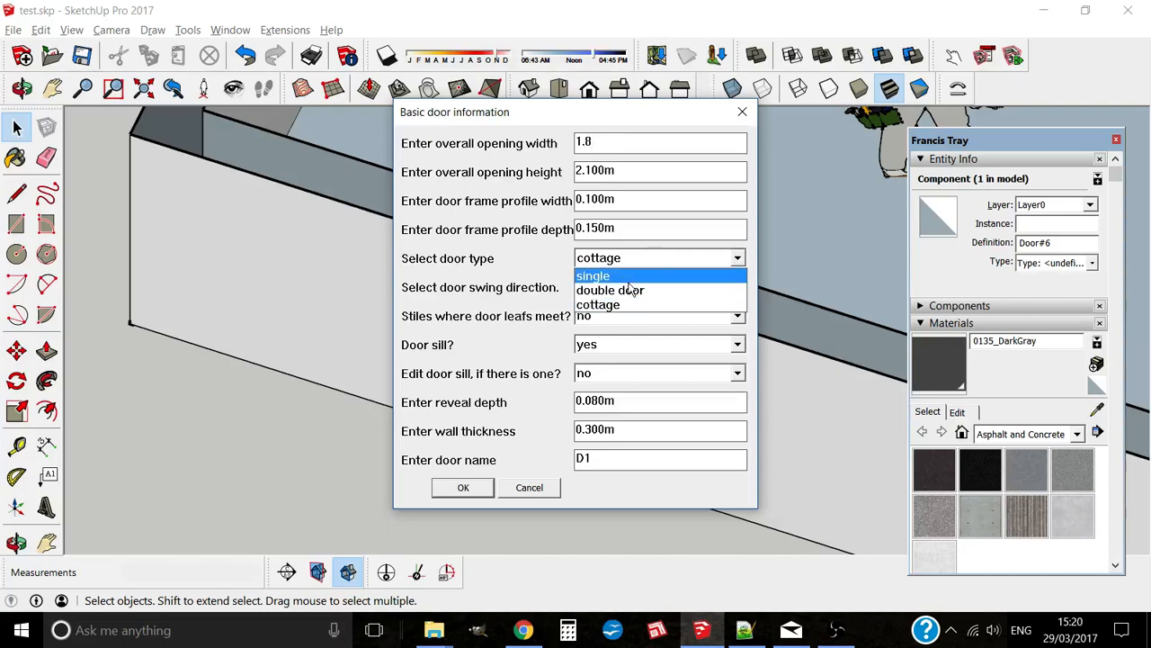
left_click(630, 291)
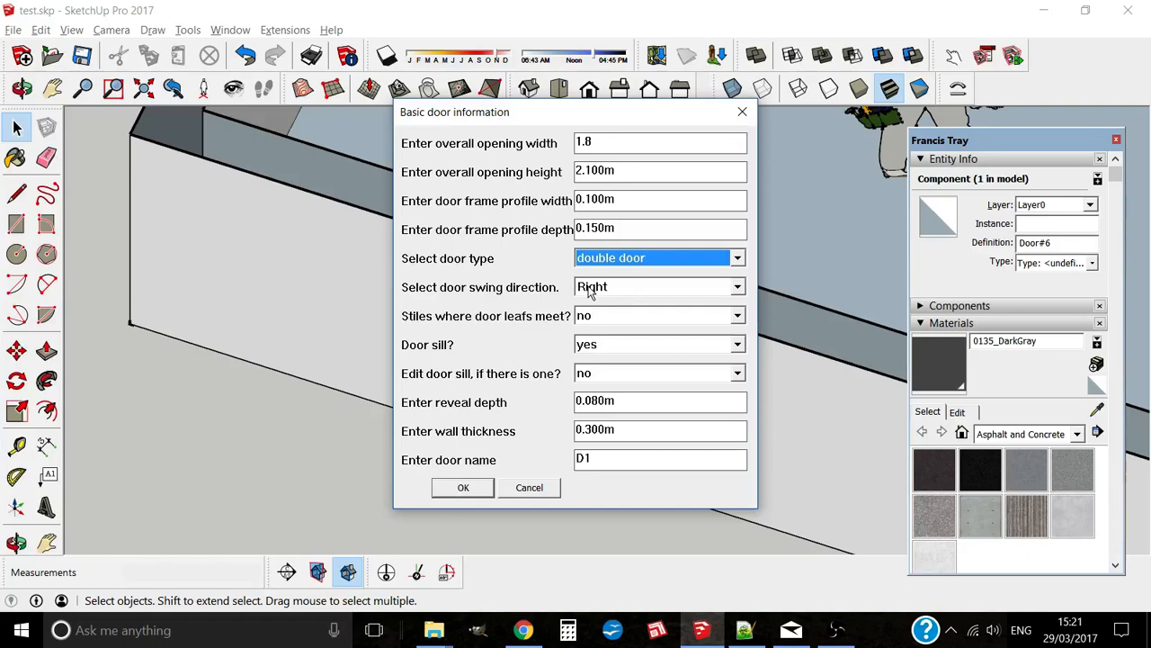
left_click(463, 488)
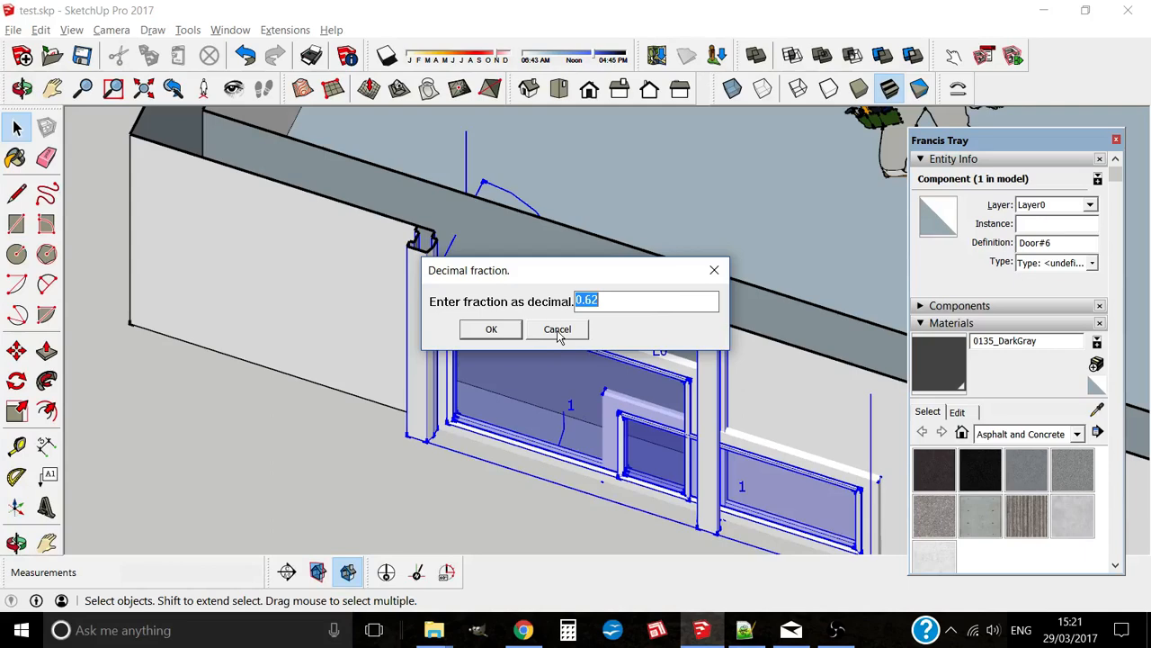
left_click(489, 330)
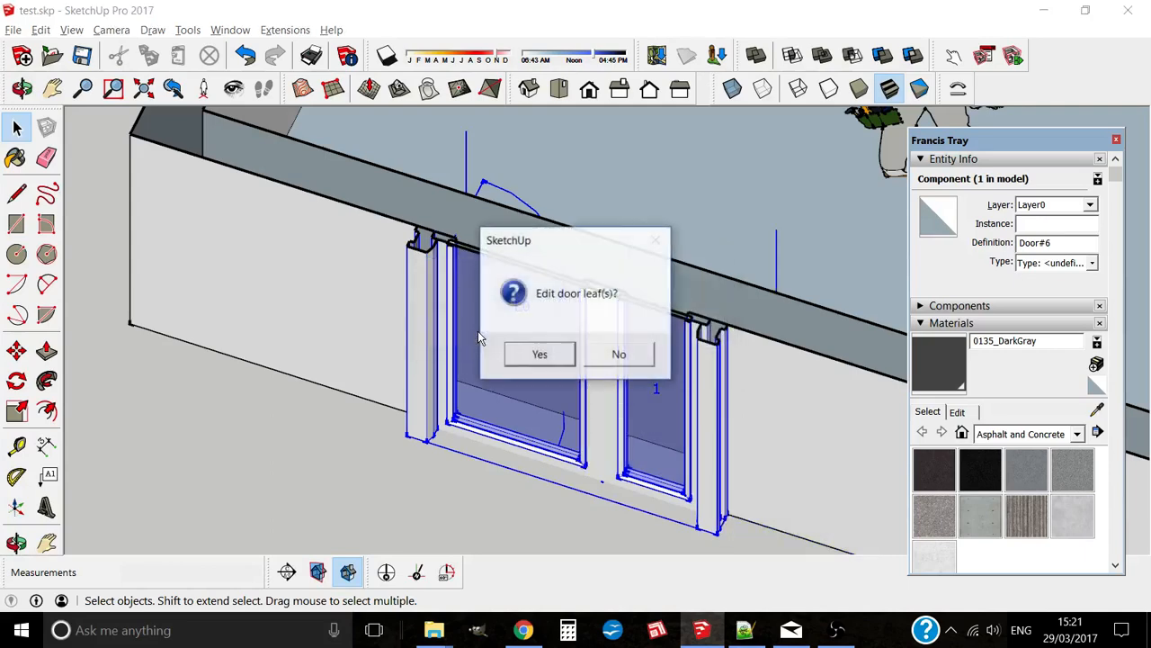
left_click(620, 355)
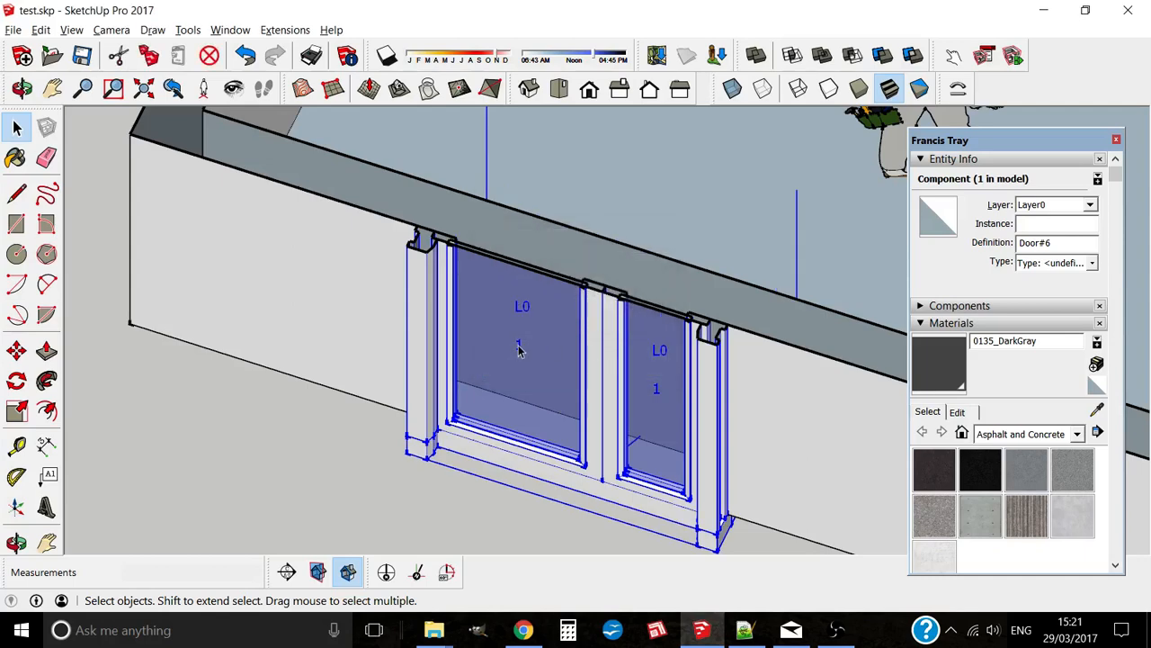
key("alt+s")
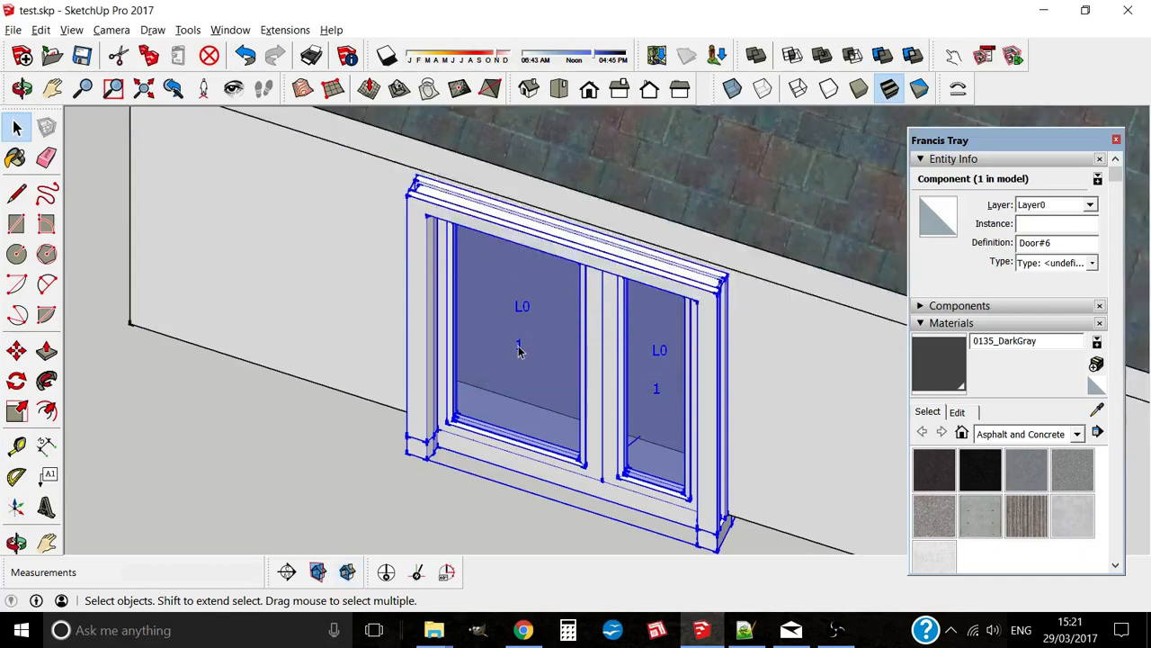
key("alt+s")
key("alt+s")
middle_click_drag(518, 350, 662, 364)
key("alt+s")
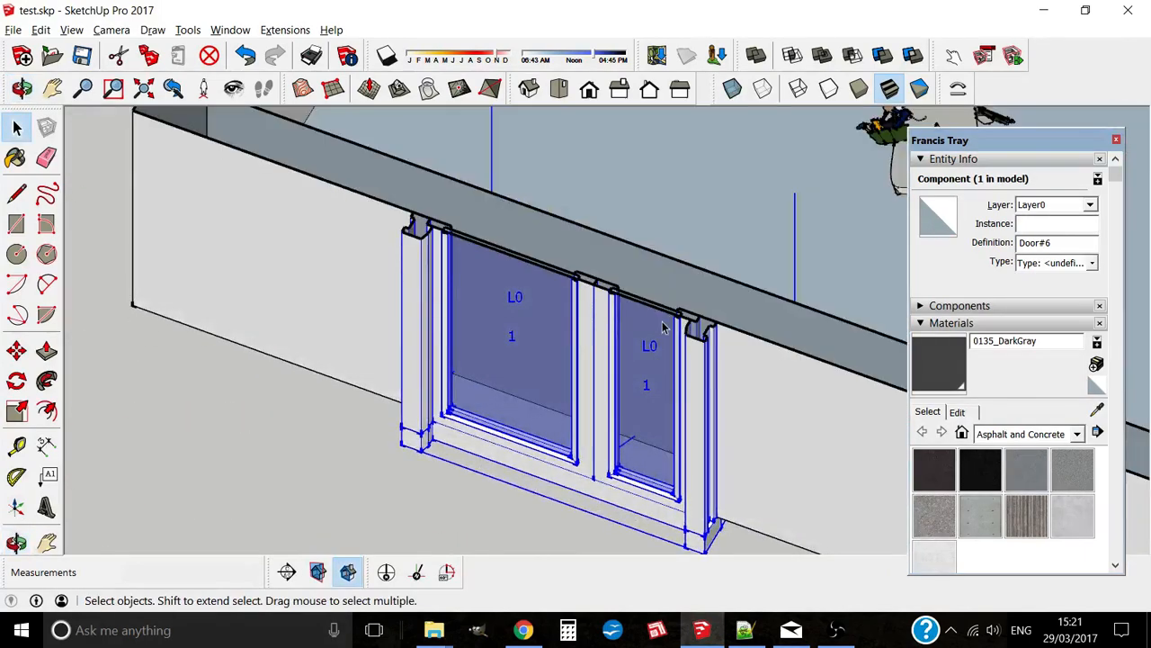
scroll(663, 327, "up", 5)
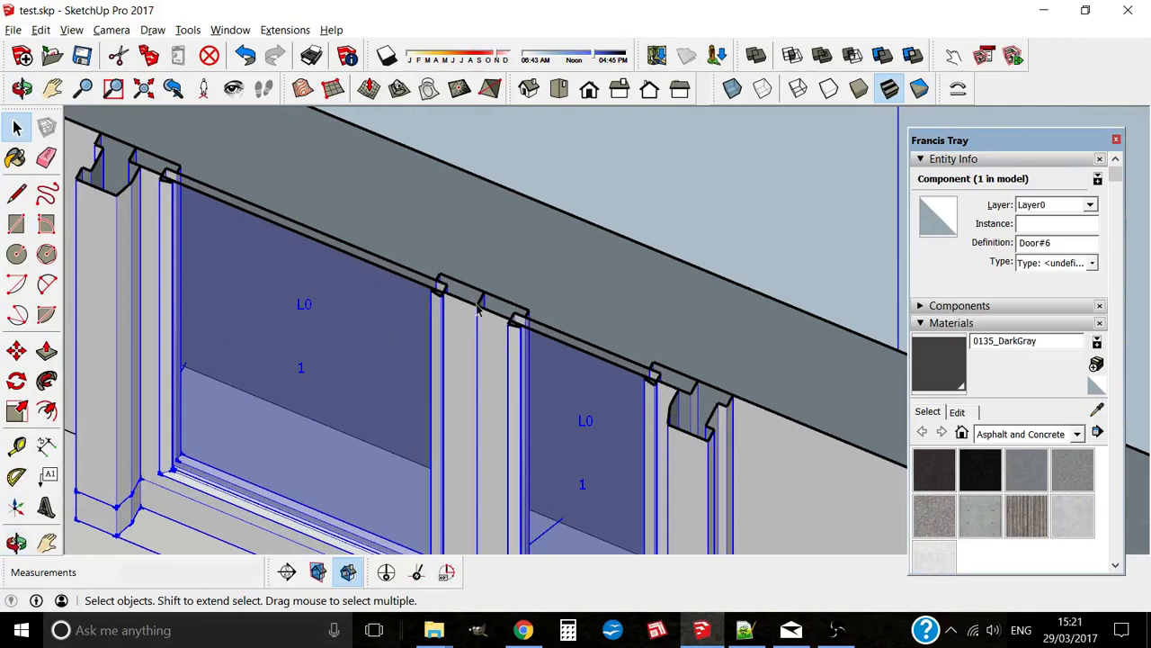
scroll(479, 309, "down", 5)
scroll(519, 357, "up", 1)
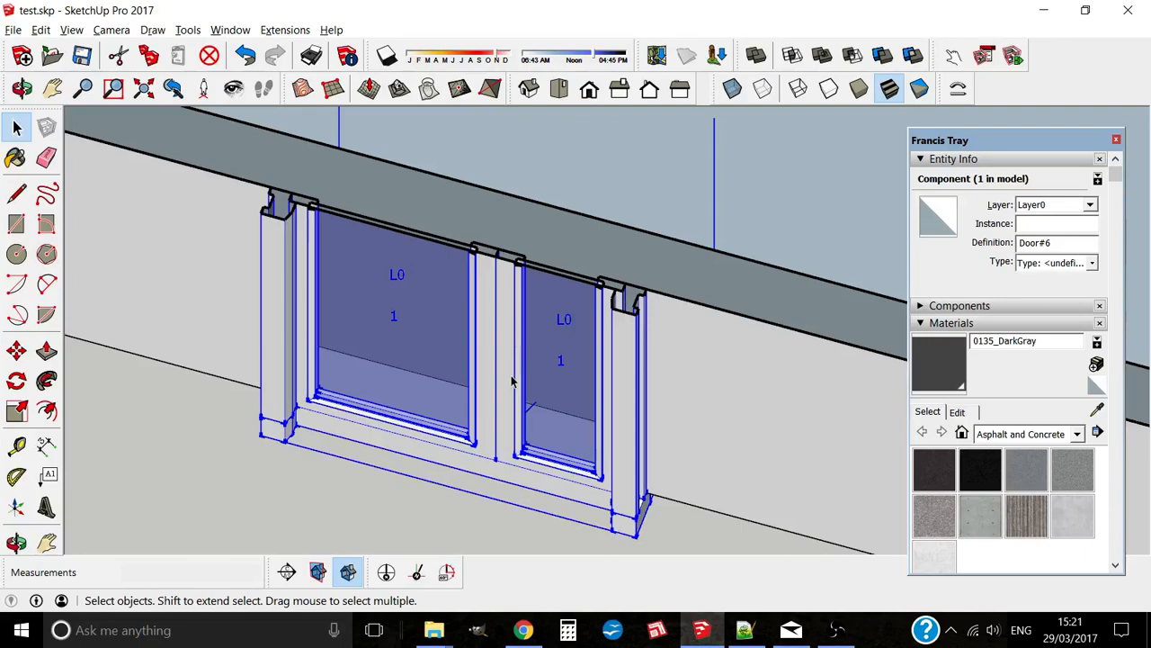
Step: Edit Door#6 to add meeting stiles, keeping fraction 0.62 and skipping leaf editing
right_click(505, 343)
left_click(562, 583)
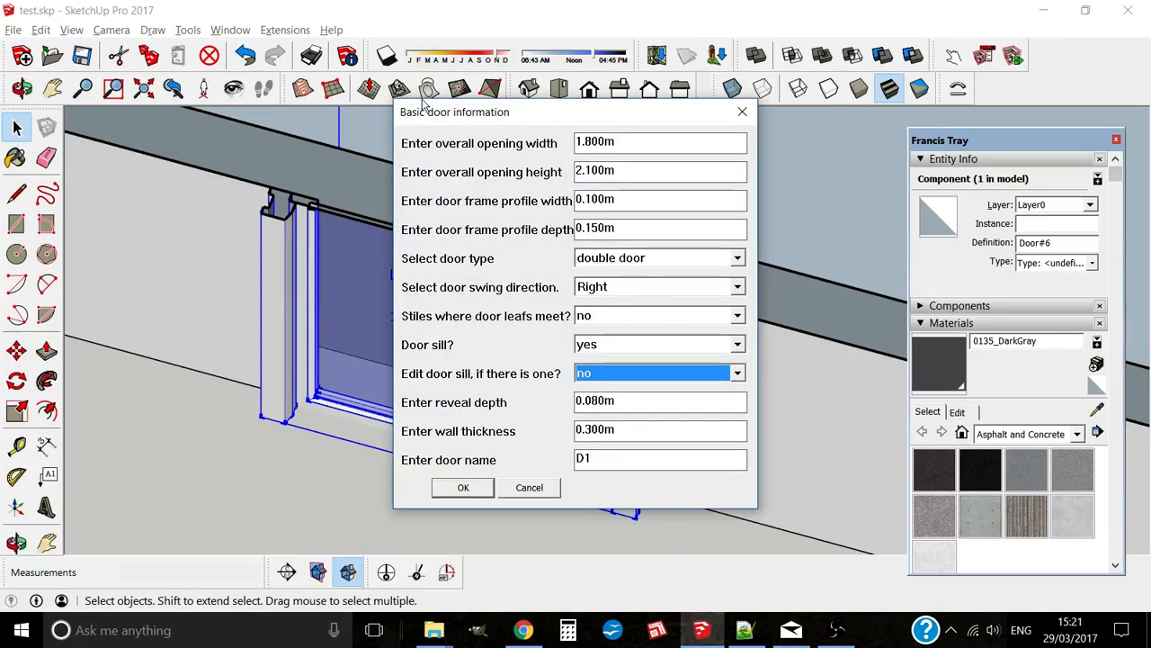
left_click(601, 317)
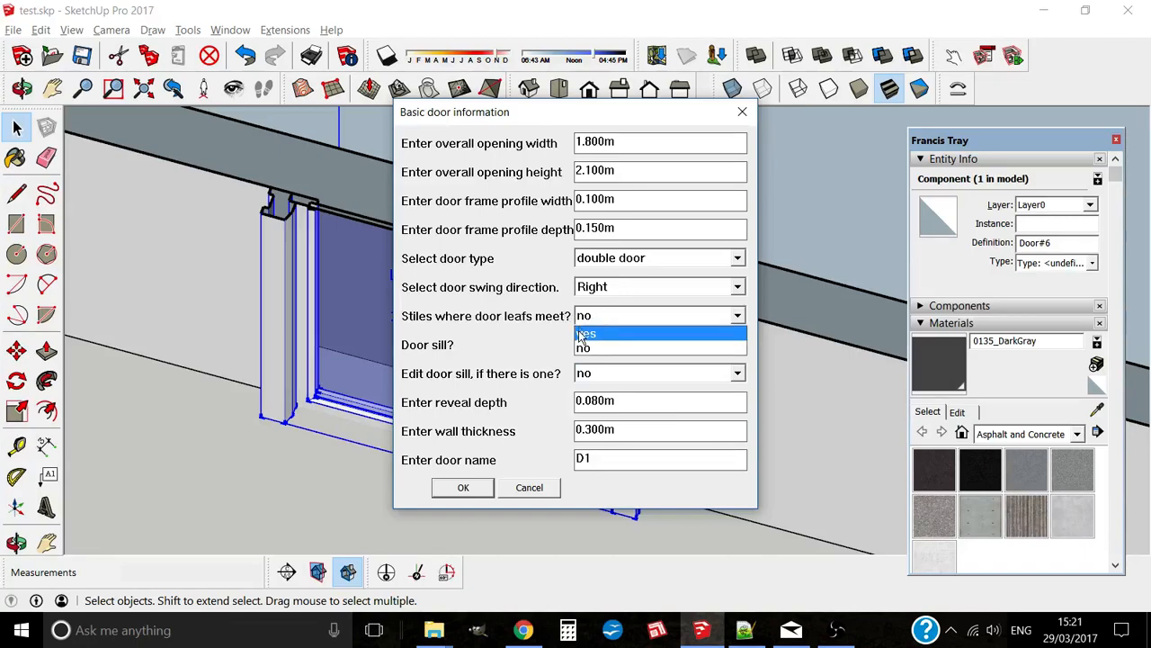
left_click(585, 334)
left_click(463, 488)
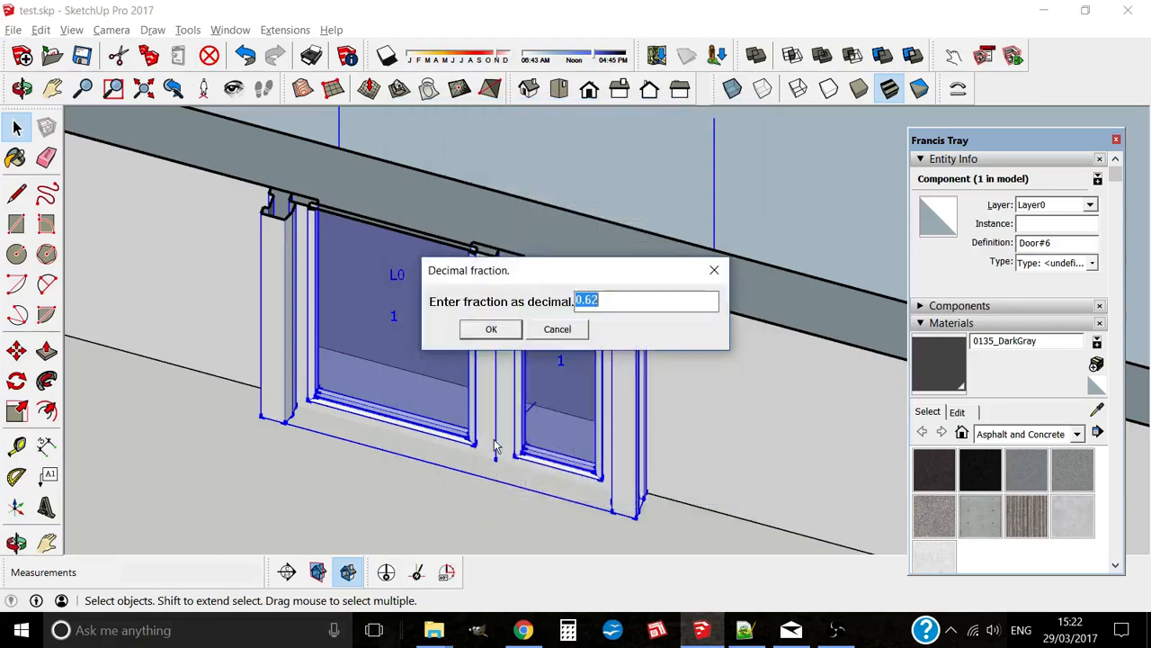
left_click(491, 330)
left_click(611, 358)
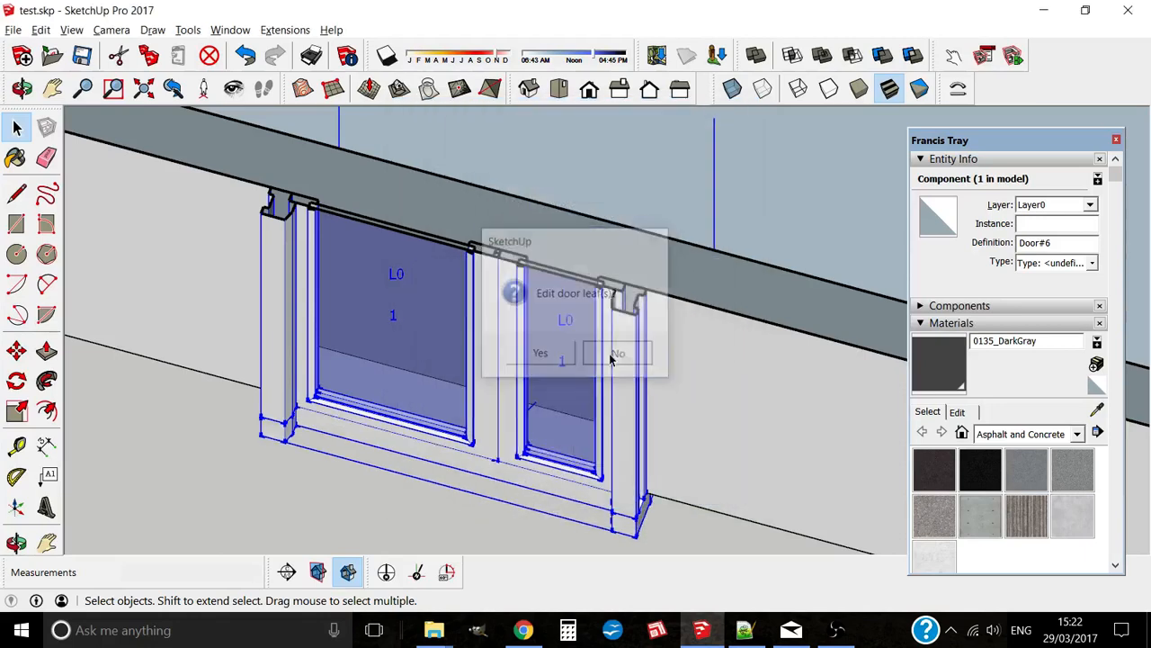
middle_click_drag(509, 375, 489, 380)
scroll(506, 336, "up", 3)
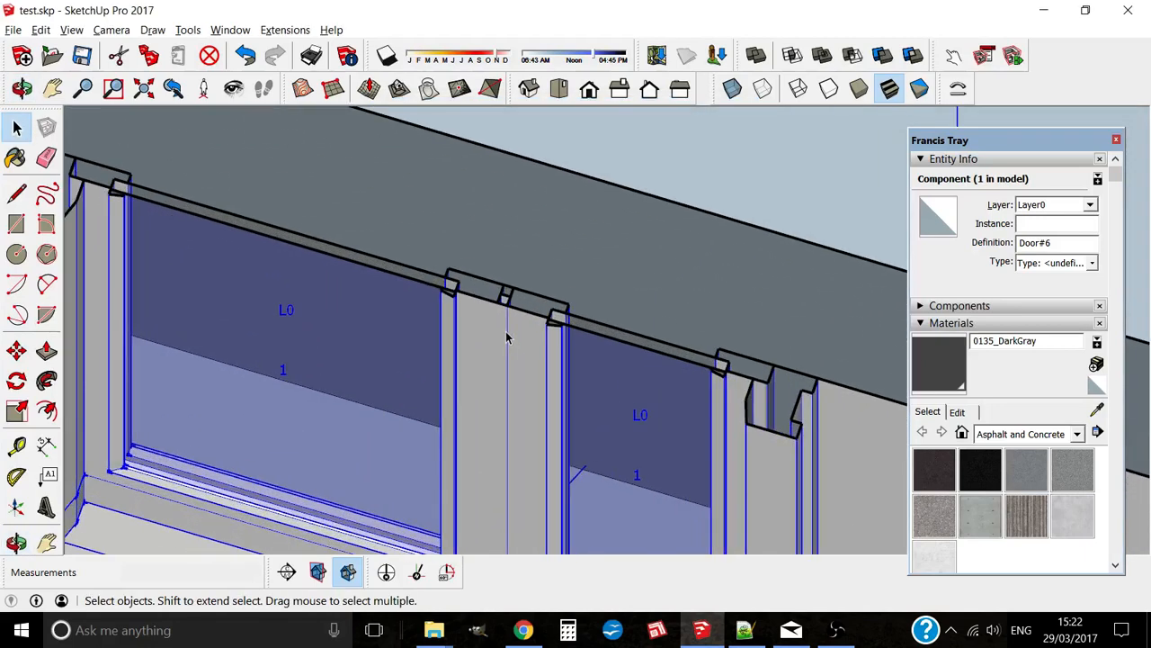
scroll(507, 336, "up", 2)
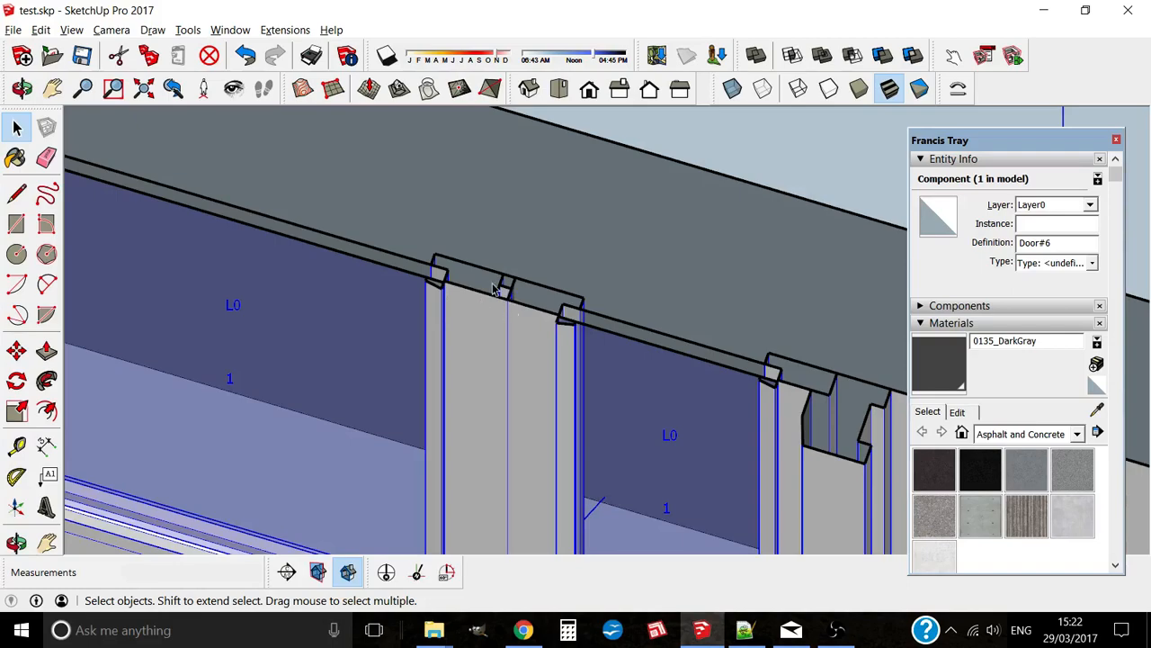
middle_click_drag(644, 312, 118, 293)
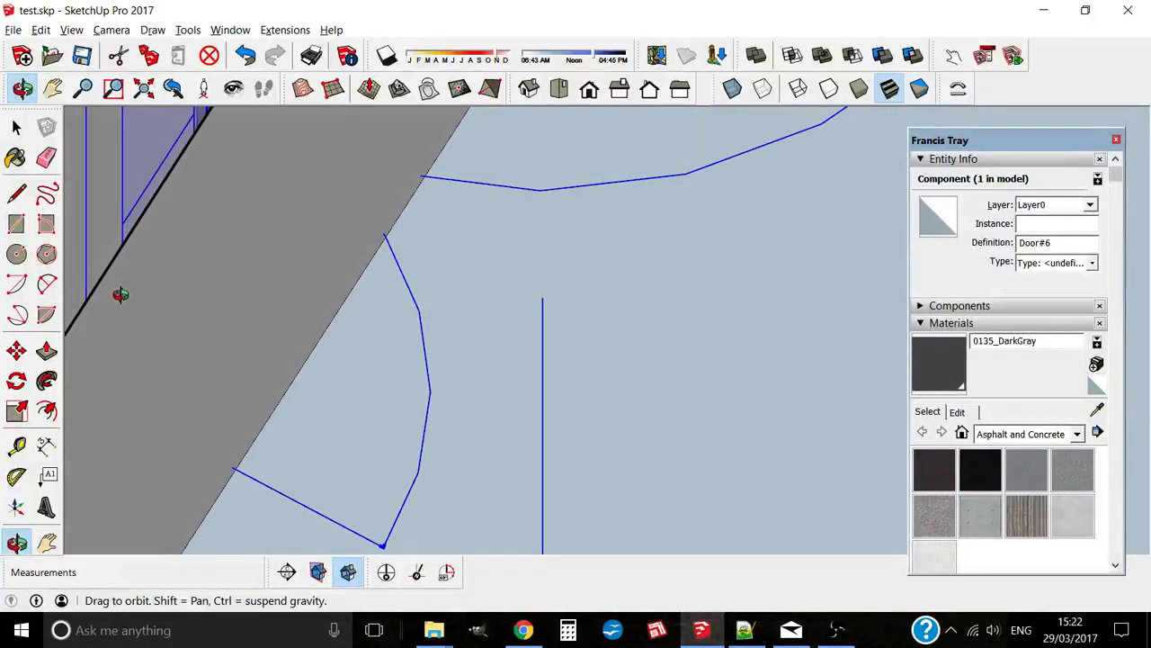
mouse_move(249, 278)
middle_mouse_down()
mouse_move(293, 258)
mouse_move(411, 522)
mouse_move(387, 504)
mouse_move(435, 403)
middle_mouse_up()
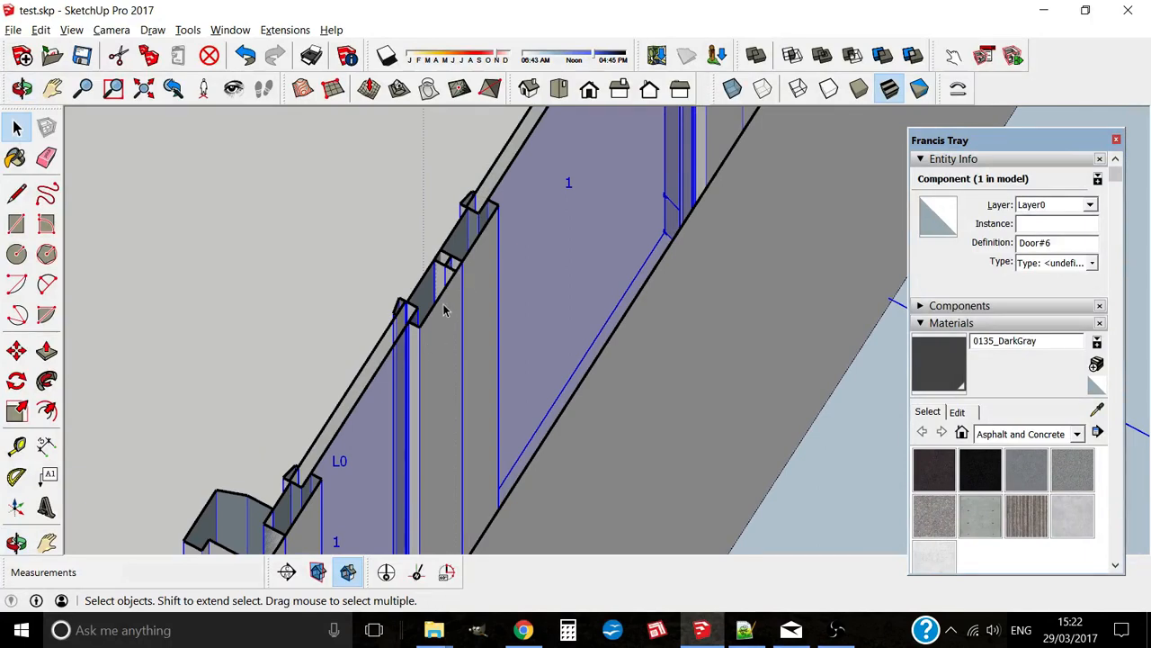
middle_click_drag(360, 382, 469, 413)
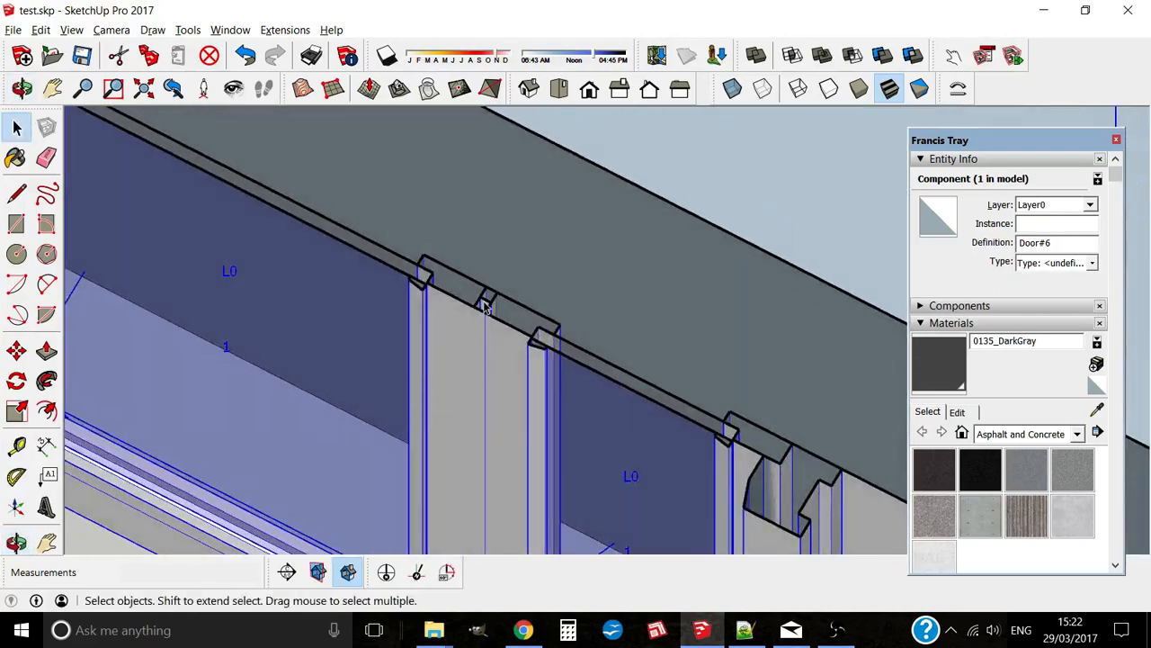
scroll(462, 319, "down", 3)
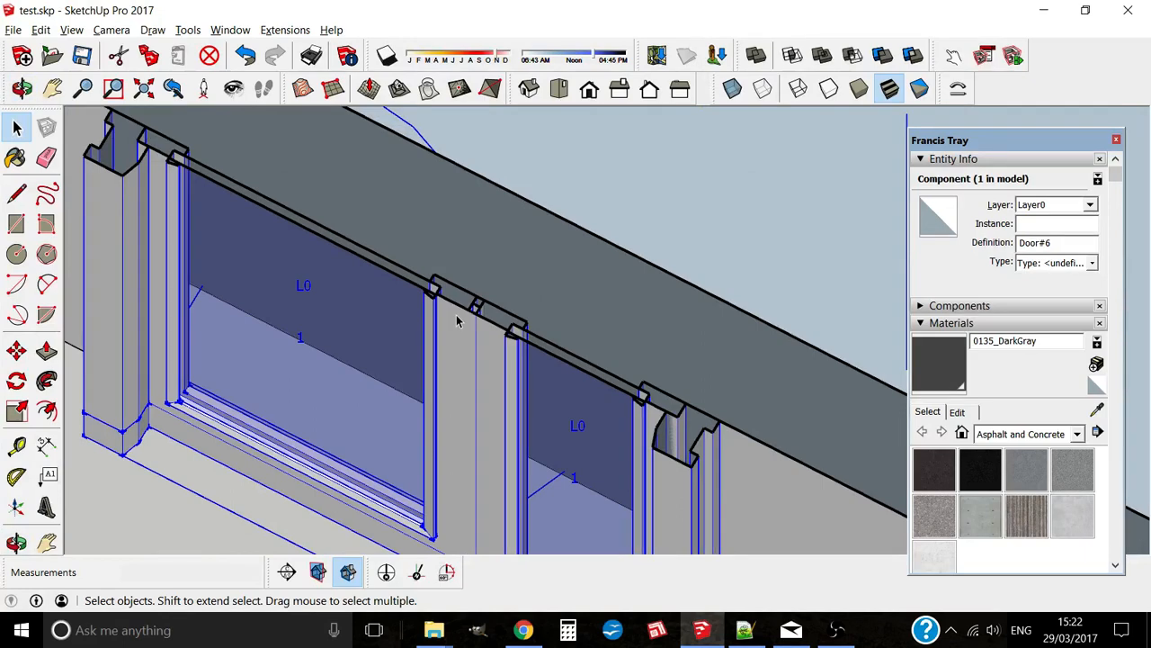
scroll(409, 224, "down", 5)
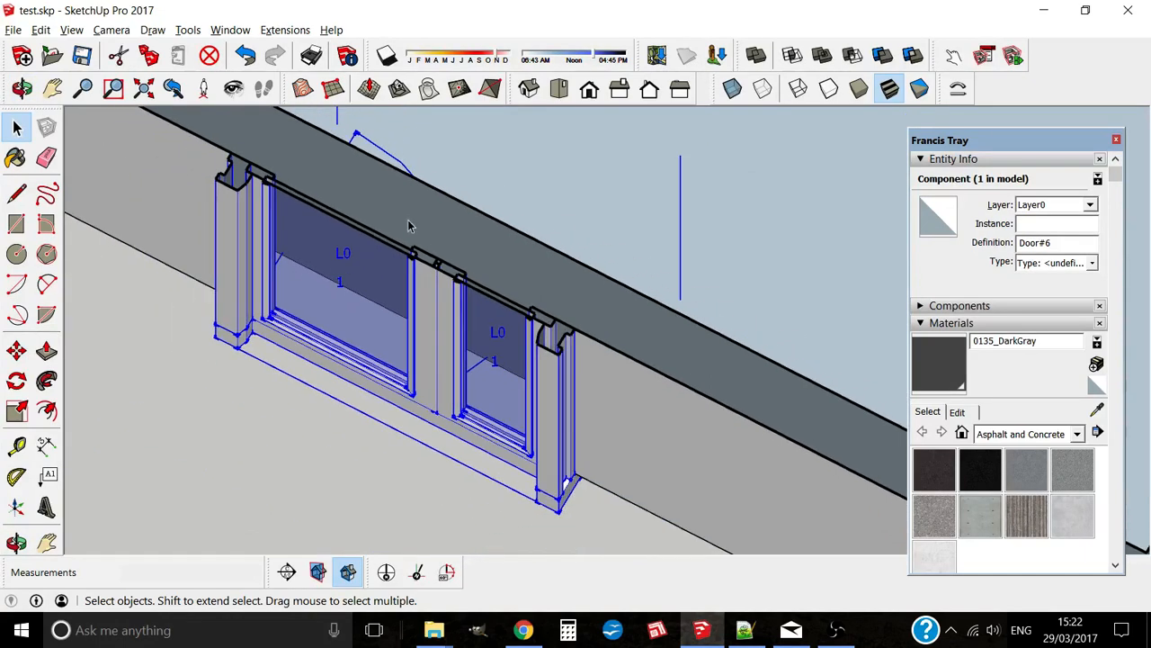
middle_click_drag(407, 226, 469, 227)
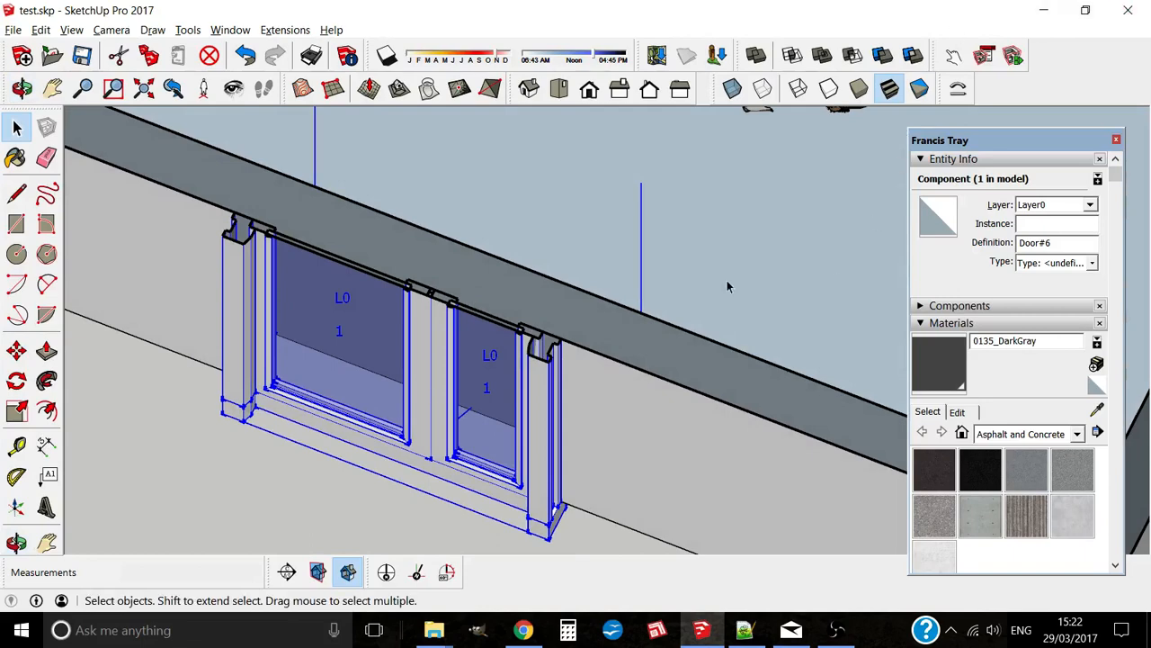
Step: In Edit Door#6, enable sill editing, accept the 0.62 fraction and skip both leaf edits
right_click(418, 381)
left_click(524, 583)
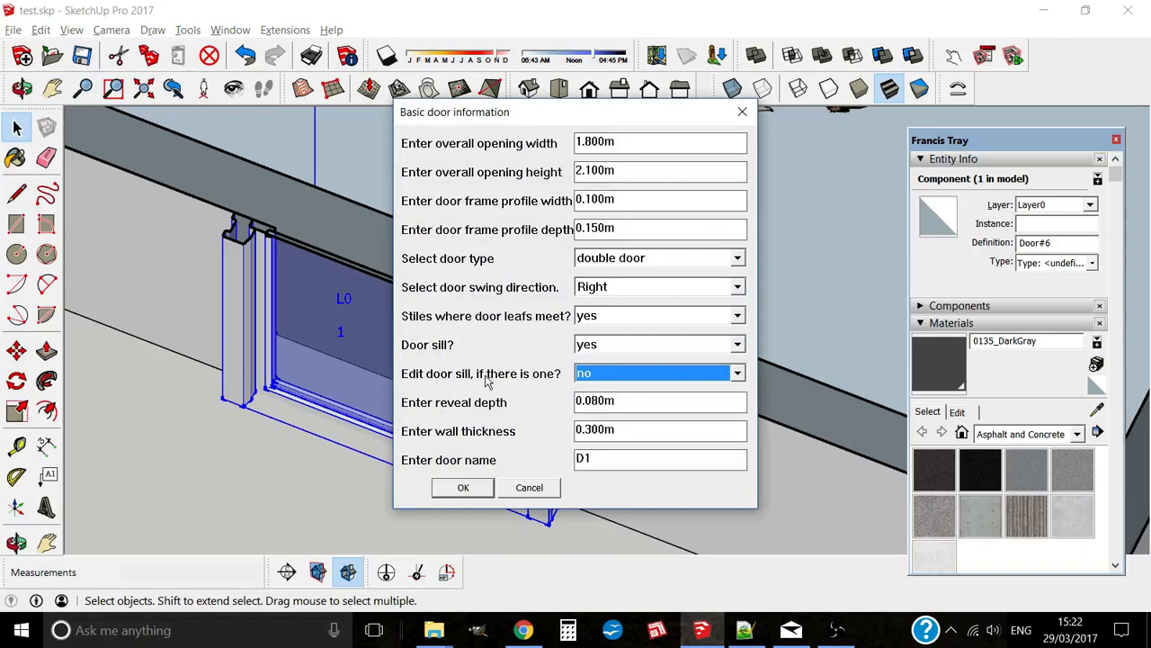
left_click(593, 373)
left_click(596, 394)
left_click(463, 486)
left_click(495, 330)
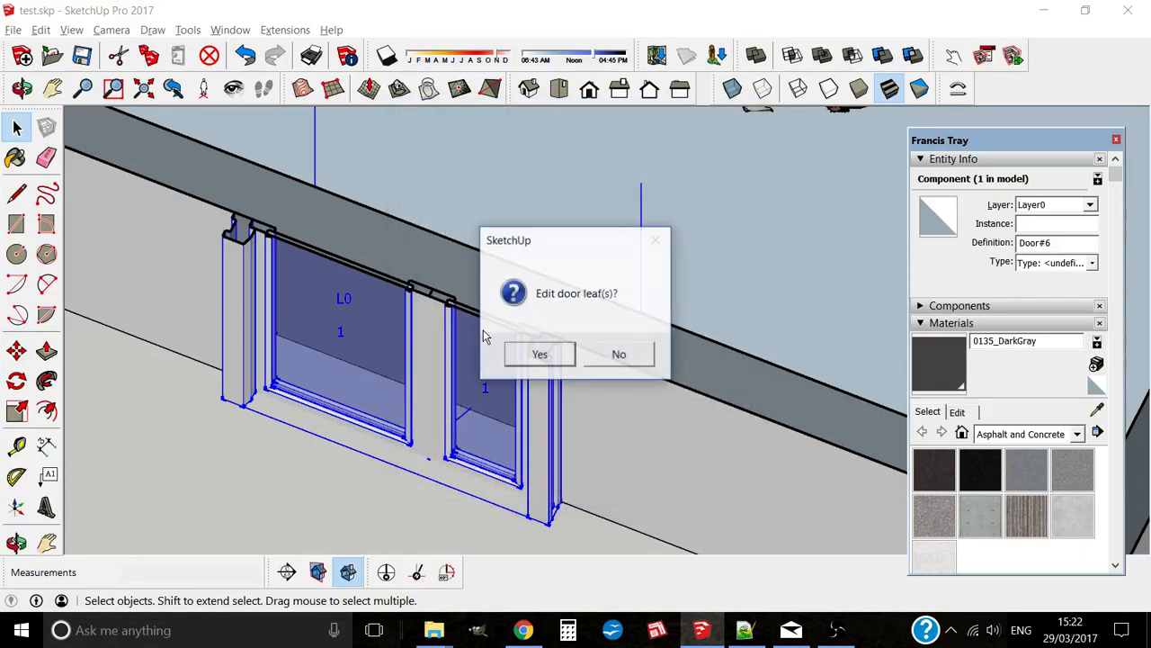
left_click(543, 352)
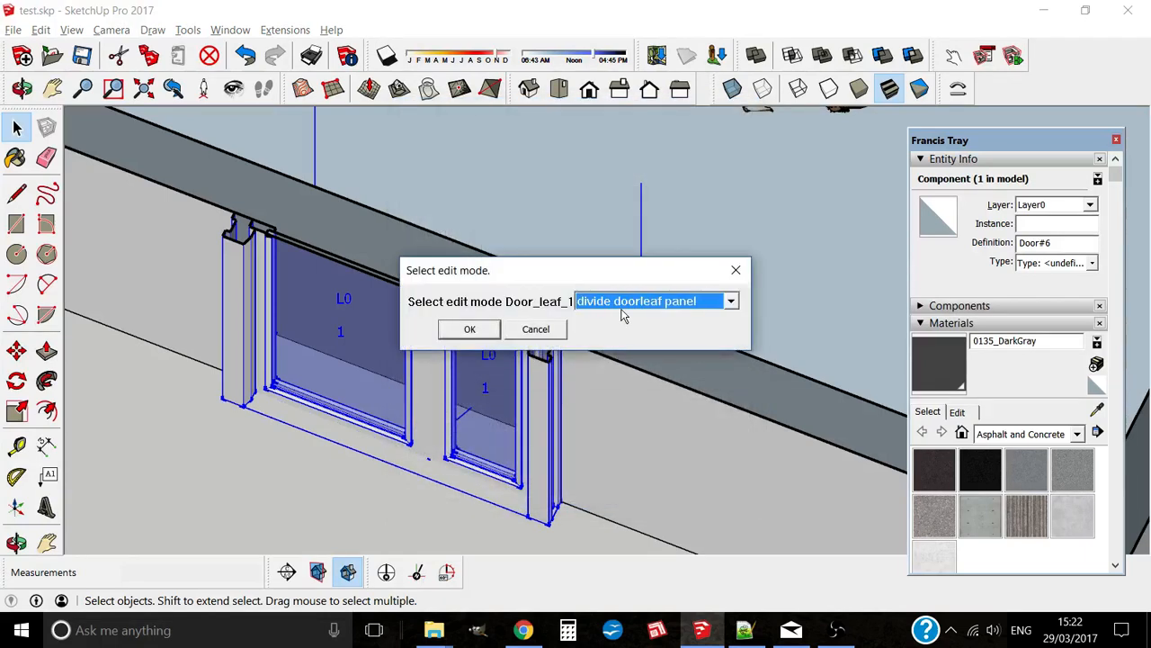
left_click(545, 331)
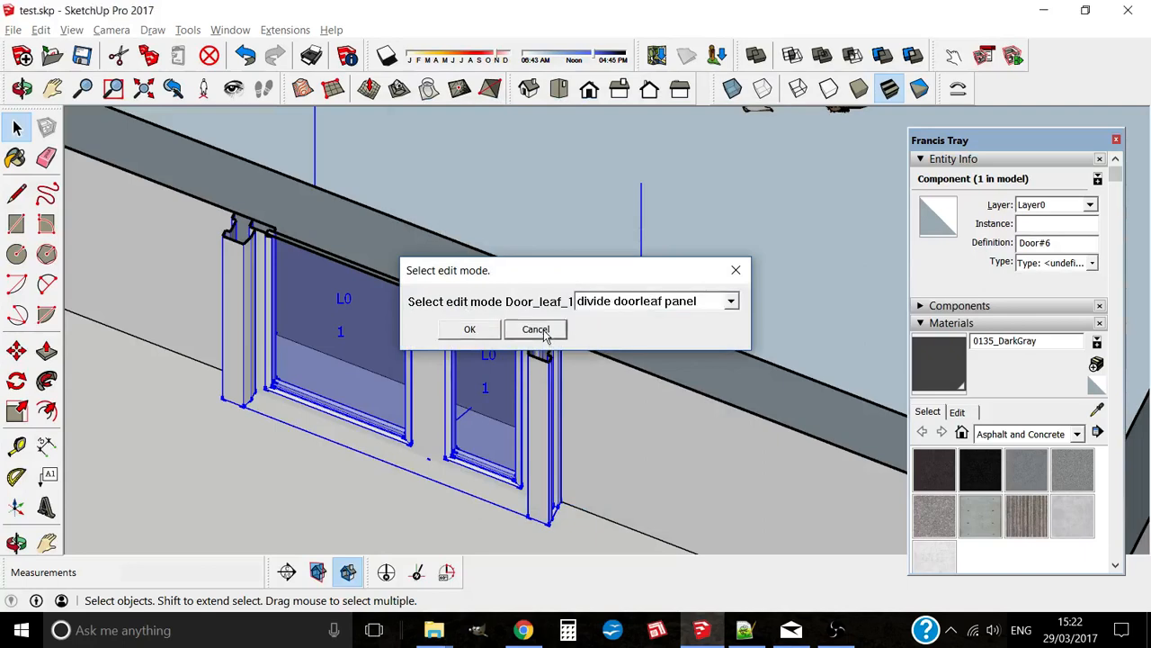
left_click(556, 332)
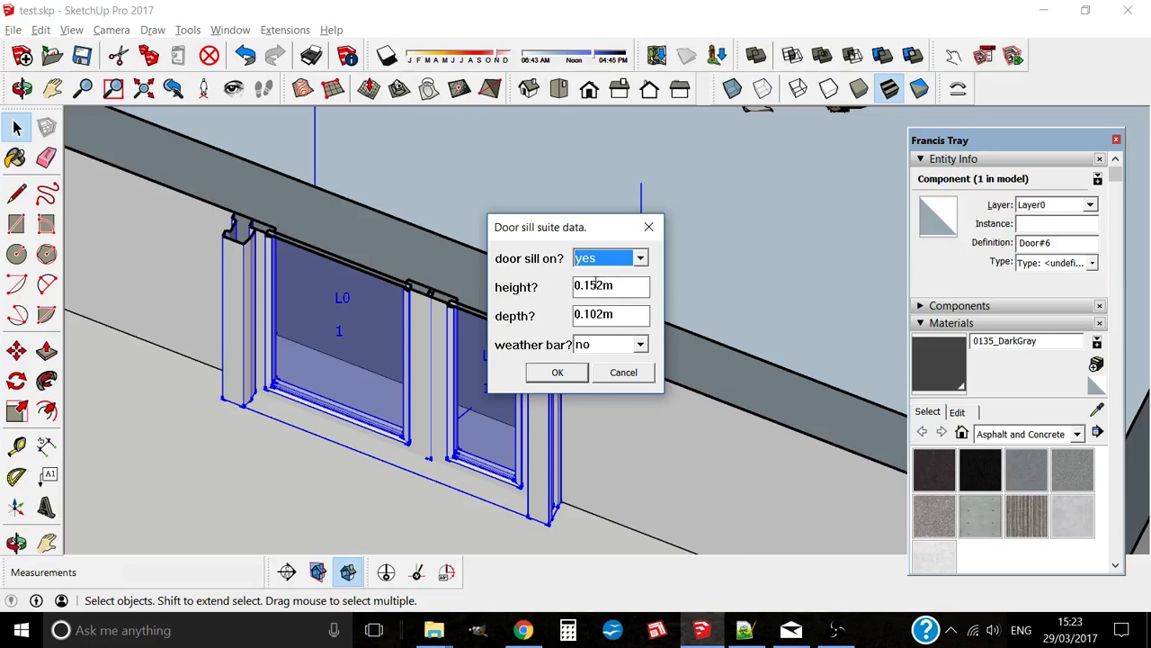
Step: Set the sill height to 0.215 and depth to 0.075, and add a weather bar
left_click_drag(586, 285, 644, 275)
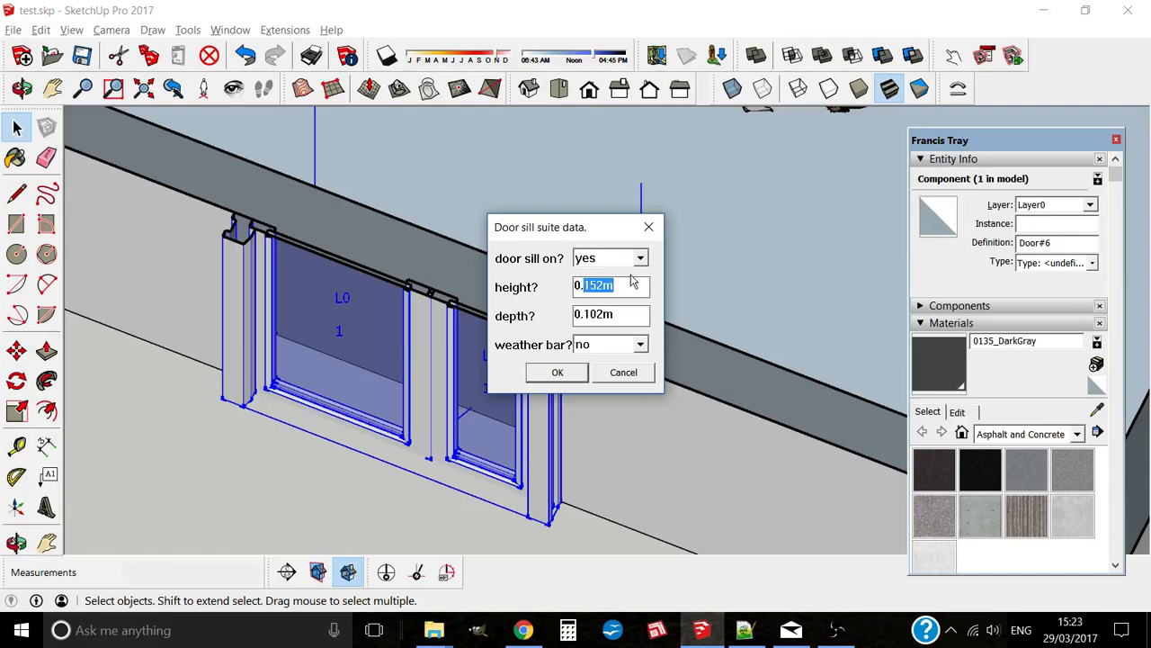
type("215")
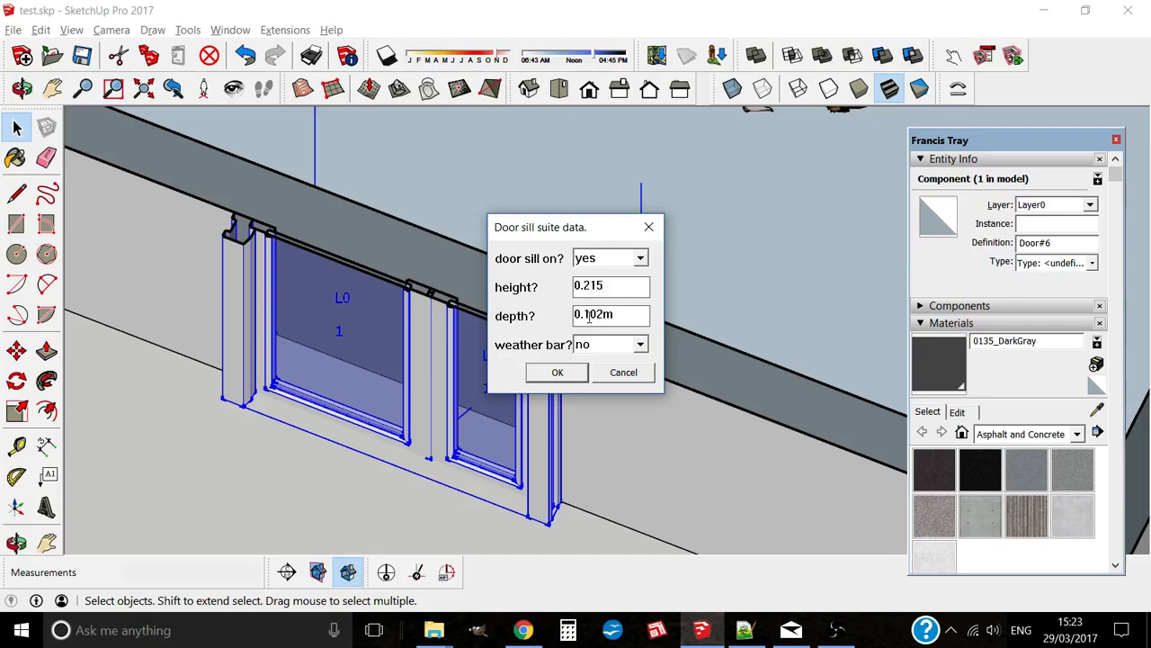
left_click_drag(586, 313, 624, 313)
type("0")
left_click(641, 348)
left_click(594, 358)
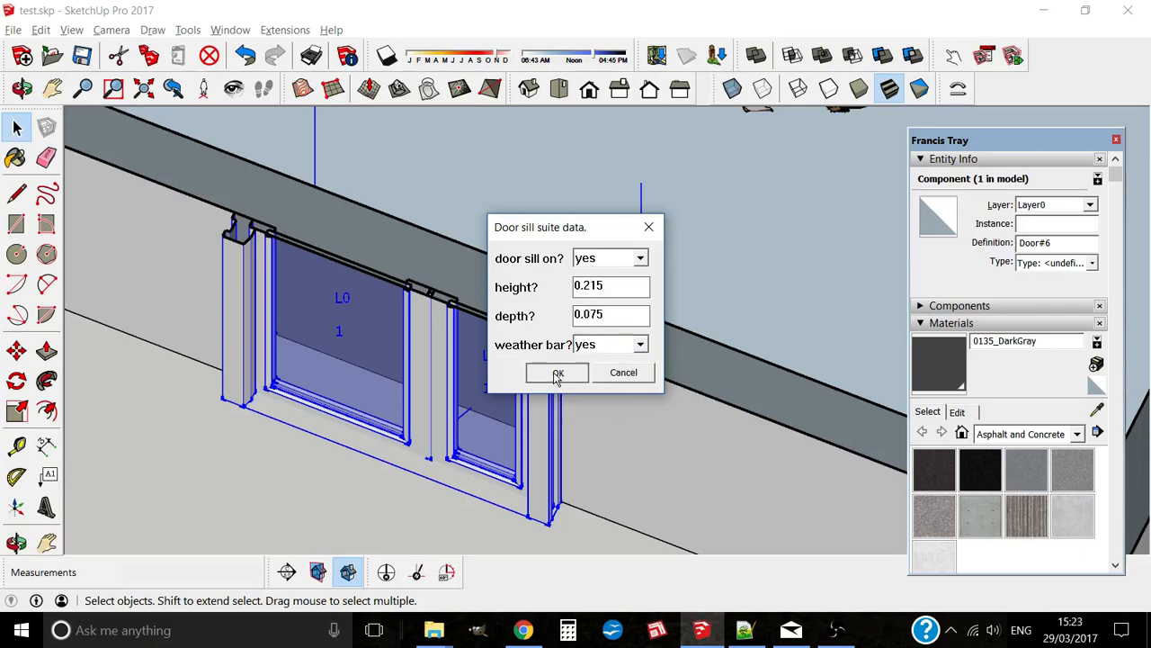
left_click(557, 373)
middle_click_drag(558, 457, 493, 325)
scroll(493, 326, "down", 2)
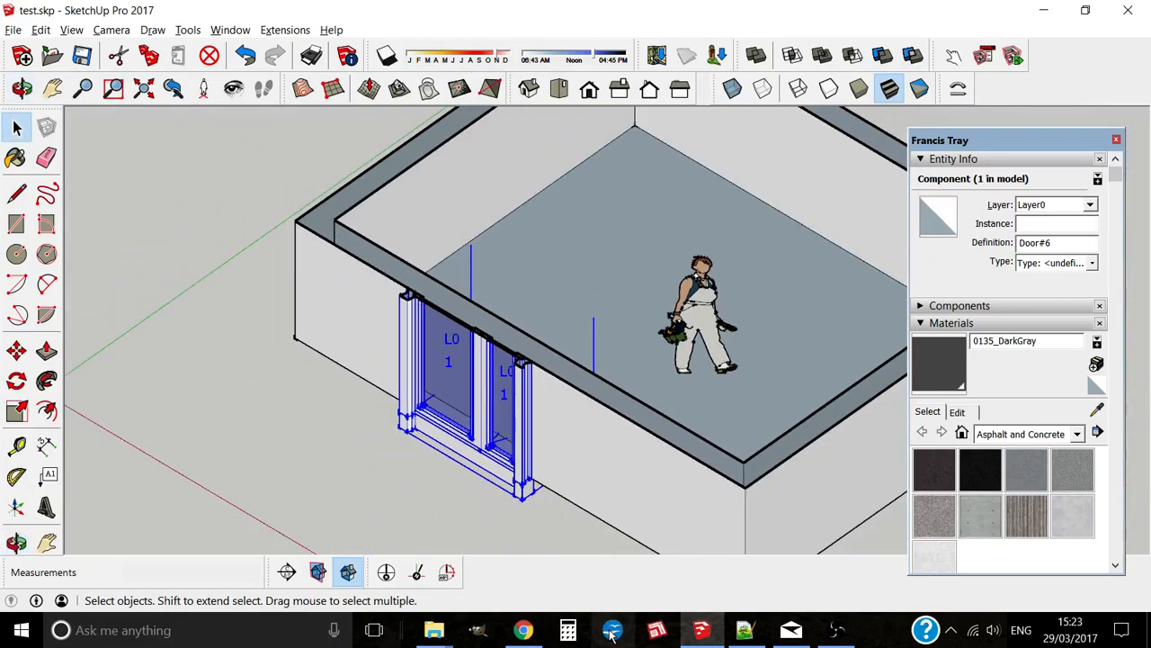
Step: Show the section planes and turn off the active section cut
left_click(516, 530)
right_click(514, 531)
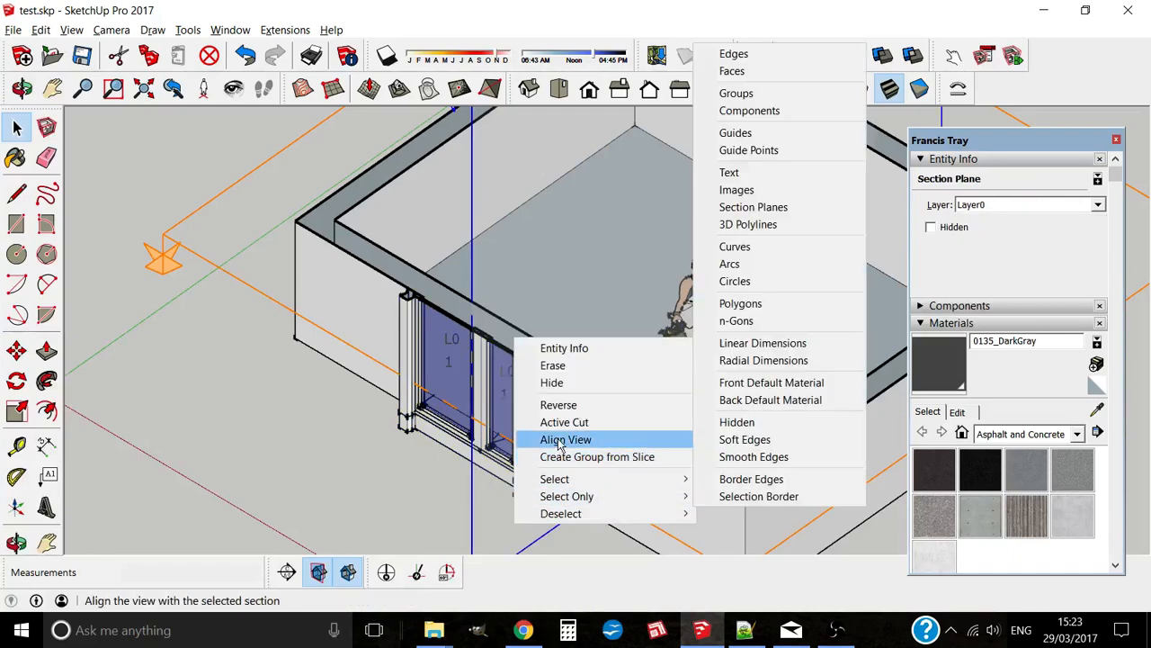
left_click(558, 424)
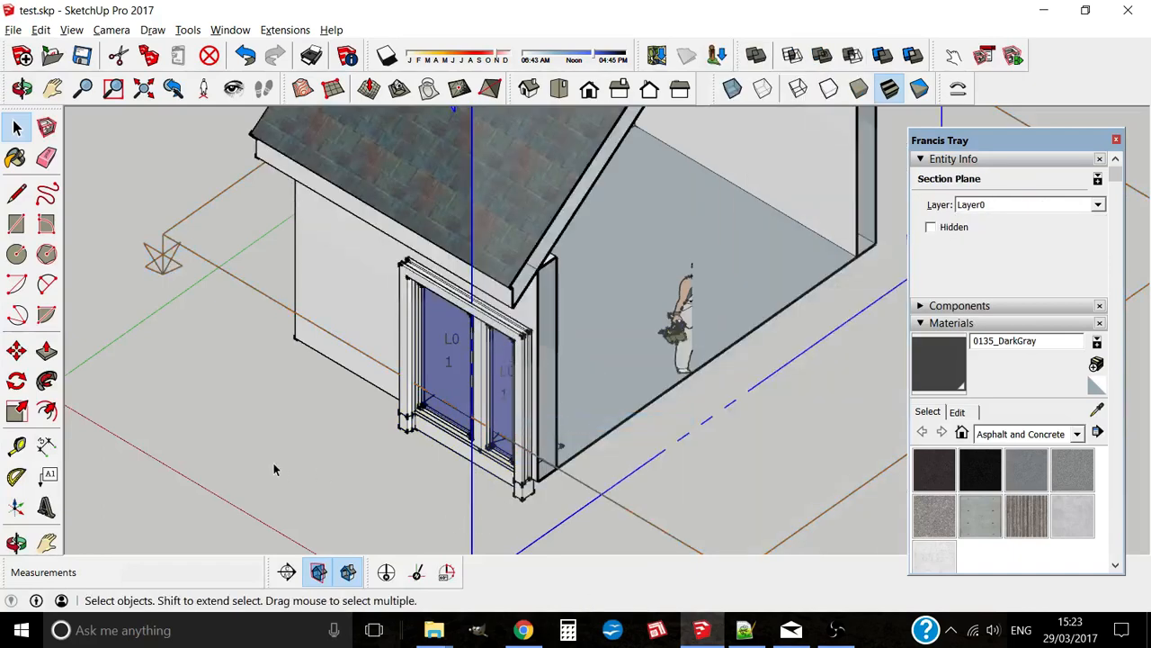
Step: Move the section plane onto the wall edge and zoom to the door's bottom corner
key("m")
left_click(483, 517)
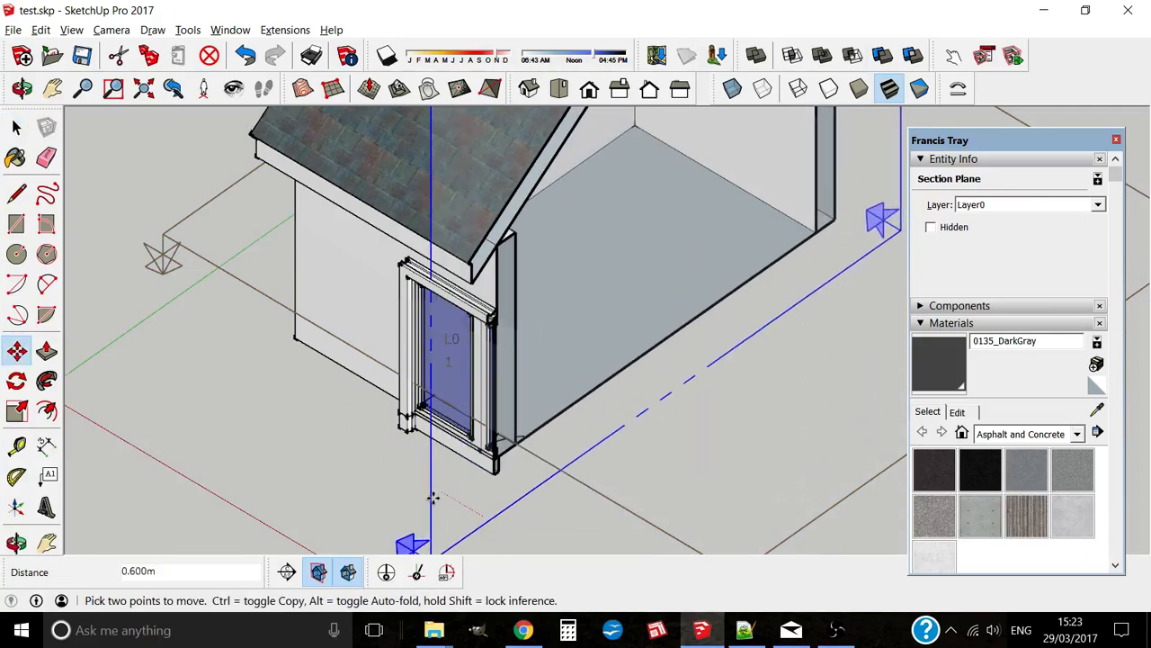
left_click(359, 372)
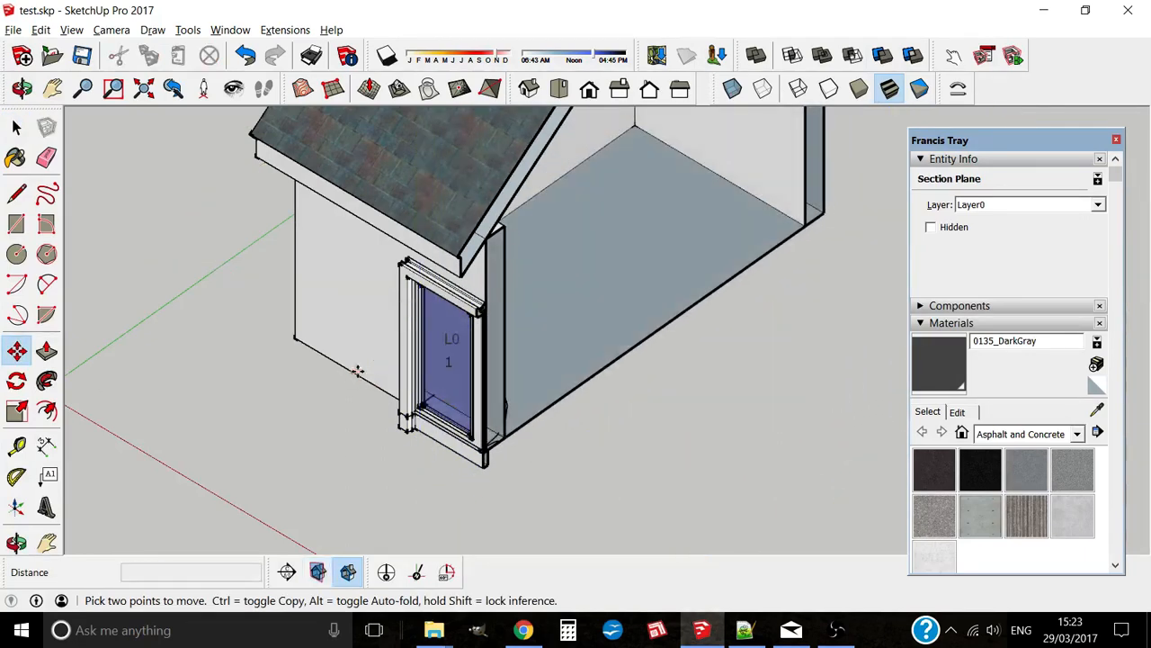
middle_click_drag(360, 372, 588, 426)
scroll(488, 499, "up", 5)
scroll(553, 441, "up", 2)
scroll(550, 421, "down", 1)
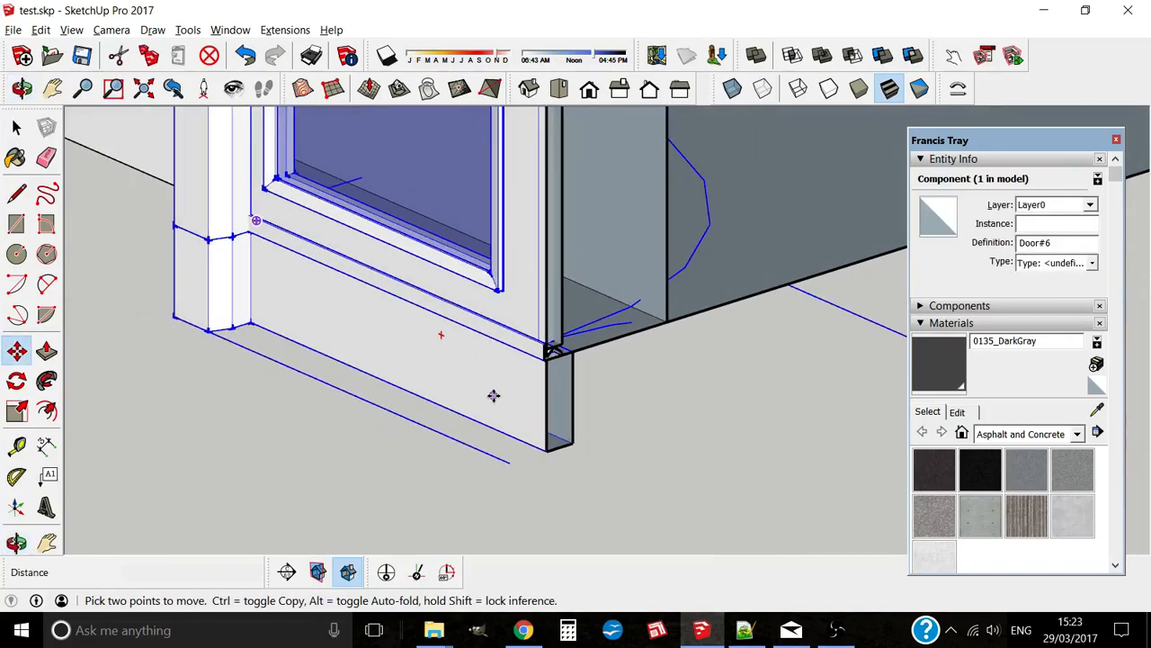
left_click(16, 129)
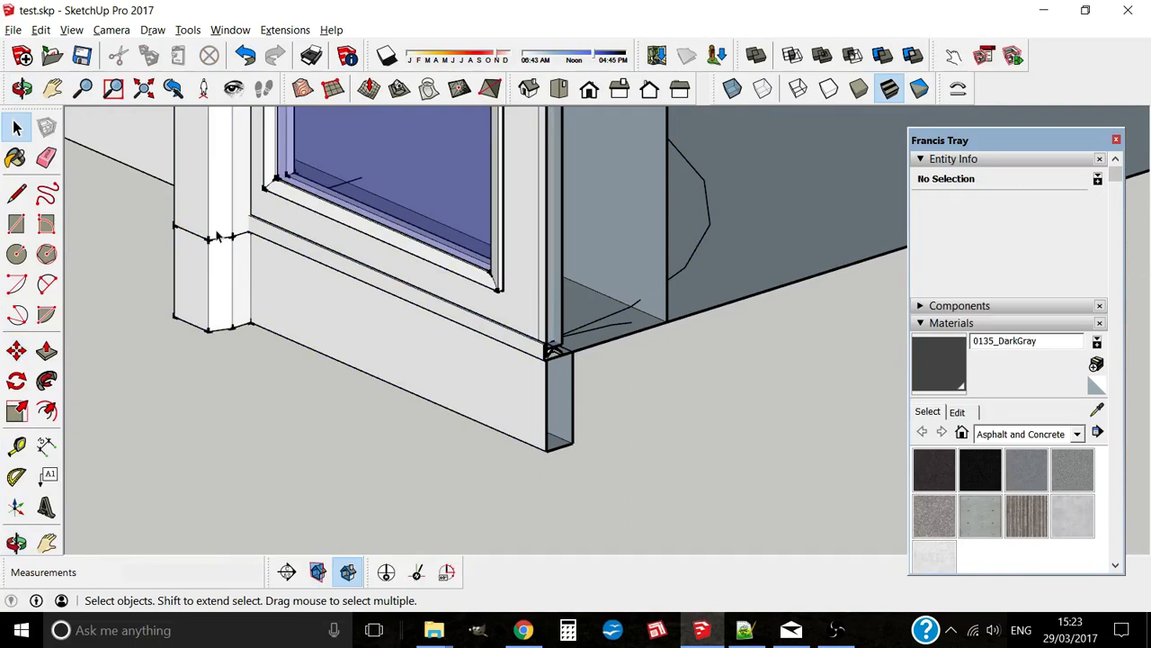
middle_click_drag(216, 236, 453, 364)
scroll(502, 362, "up", 3)
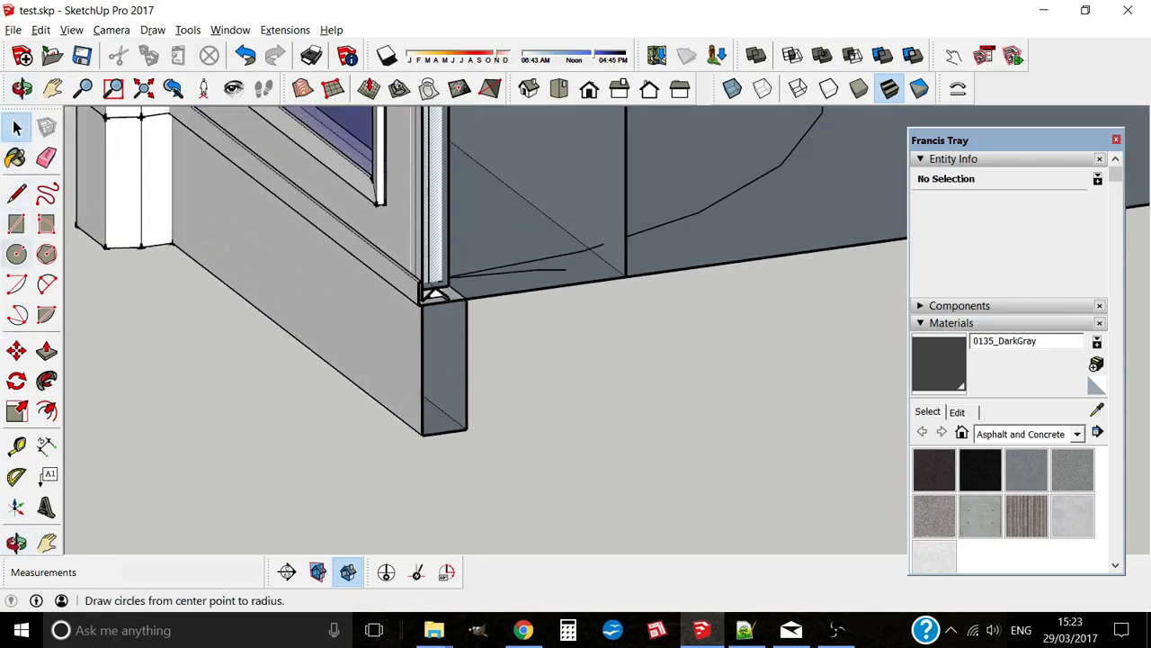
left_click(18, 447)
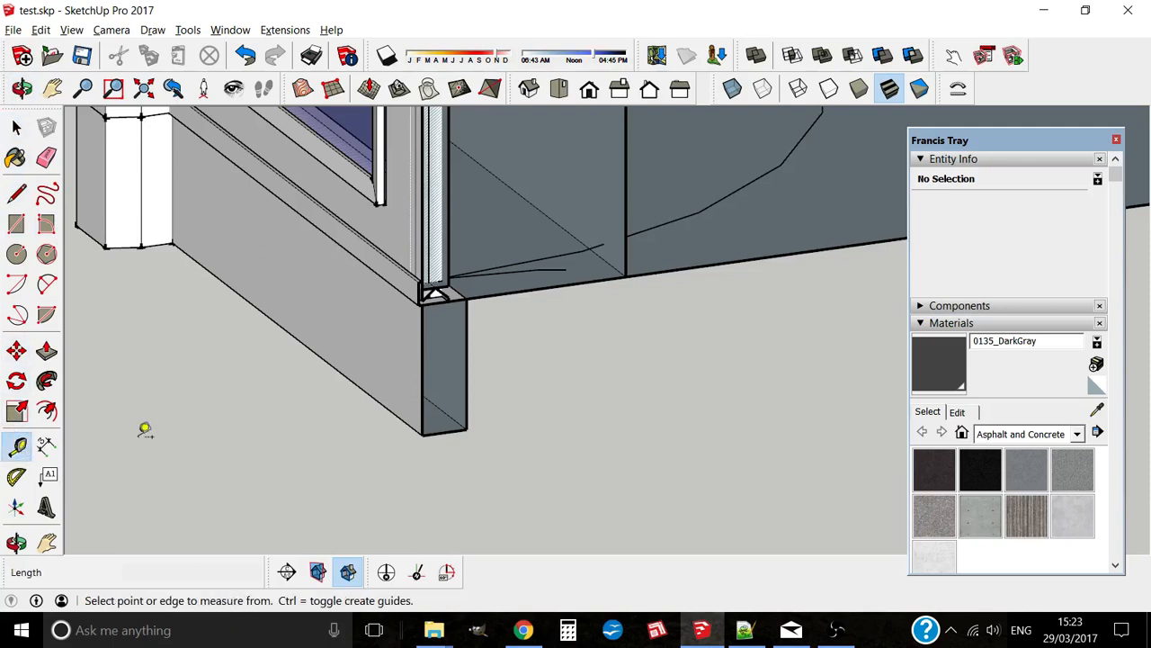
left_click(403, 419)
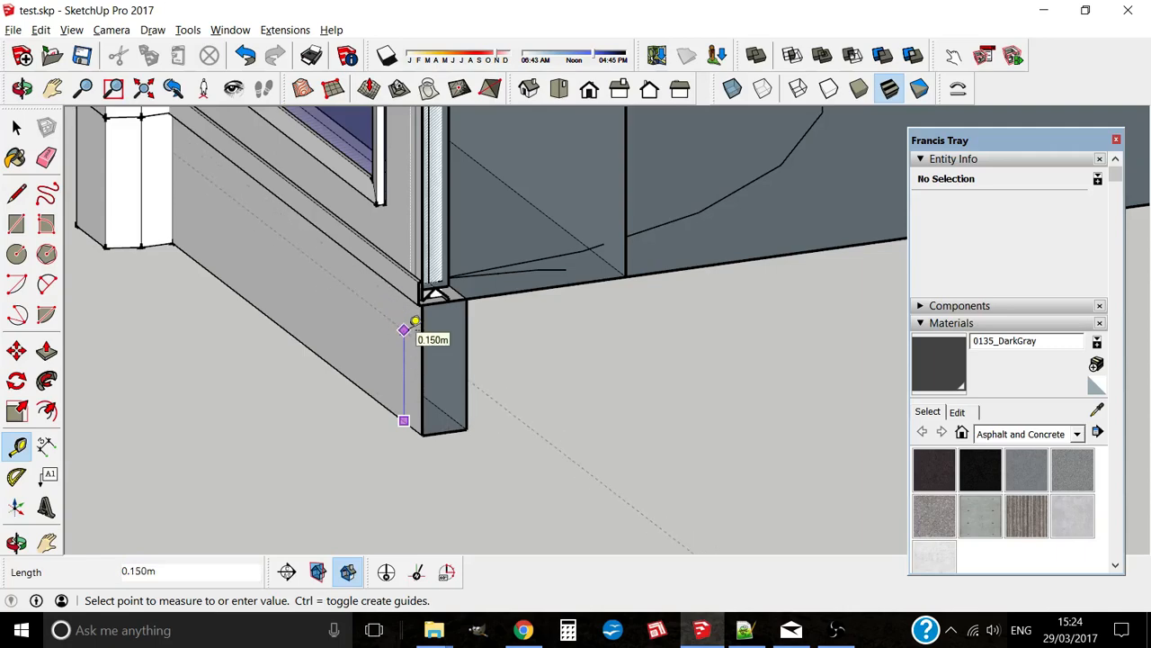
middle_click_drag(415, 321, 450, 205)
scroll(454, 193, "up", 3)
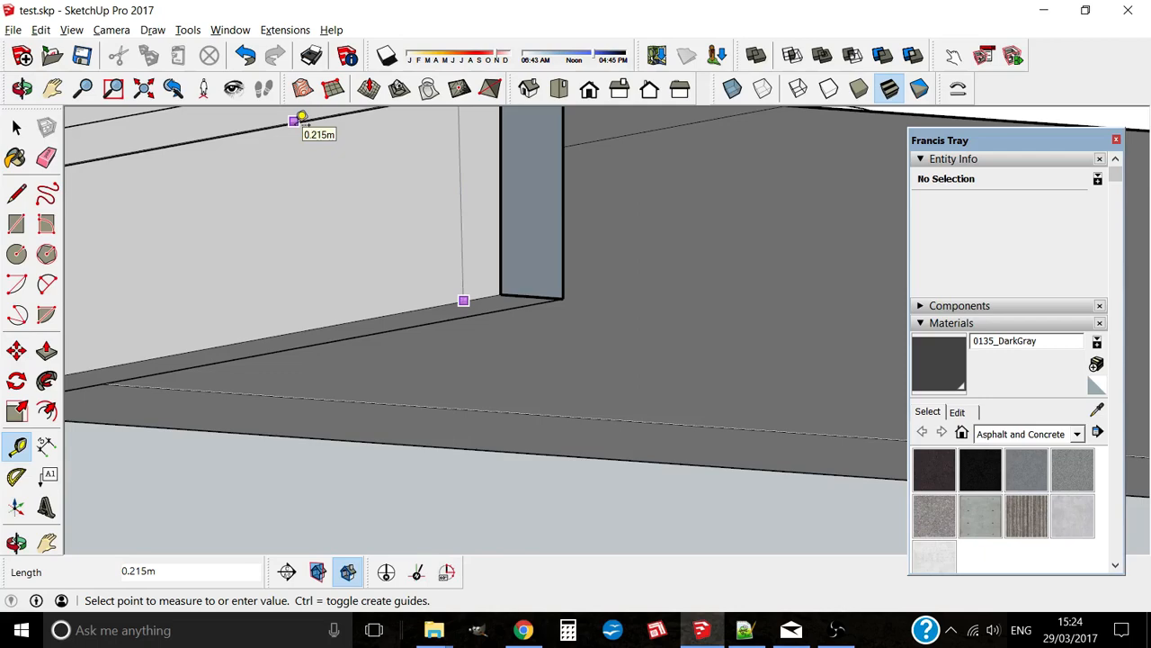
mouse_move(303, 147)
middle_mouse_down()
mouse_move(333, 224)
mouse_move(264, 296)
mouse_move(295, 325)
mouse_move(360, 328)
middle_mouse_up()
key("b")
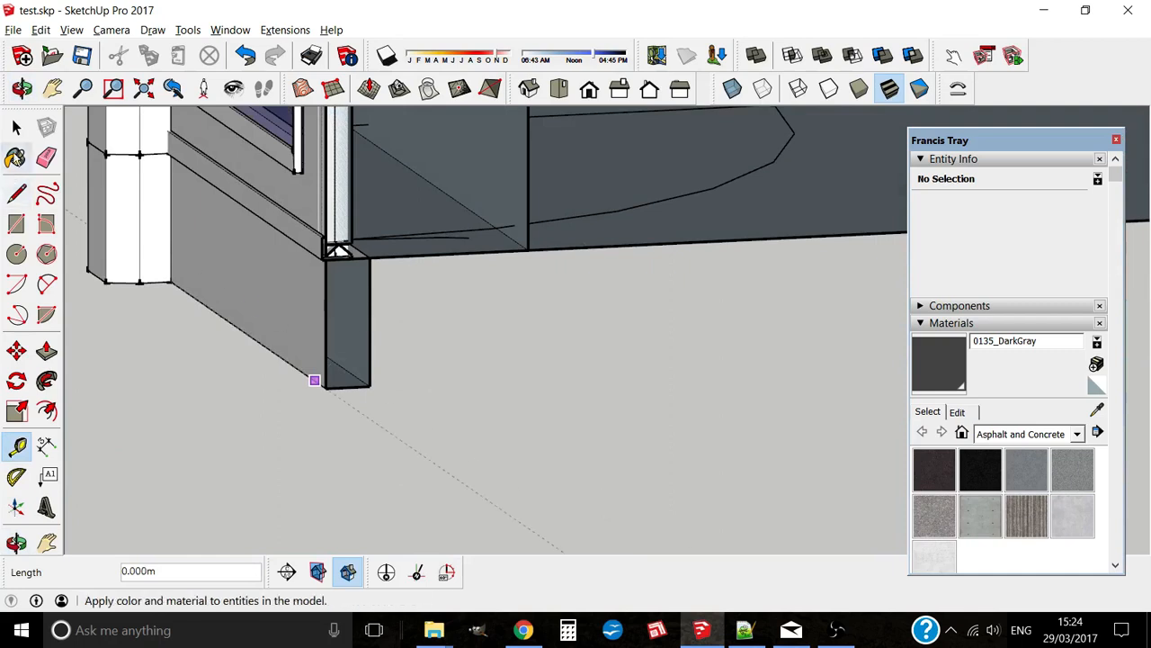
key("space")
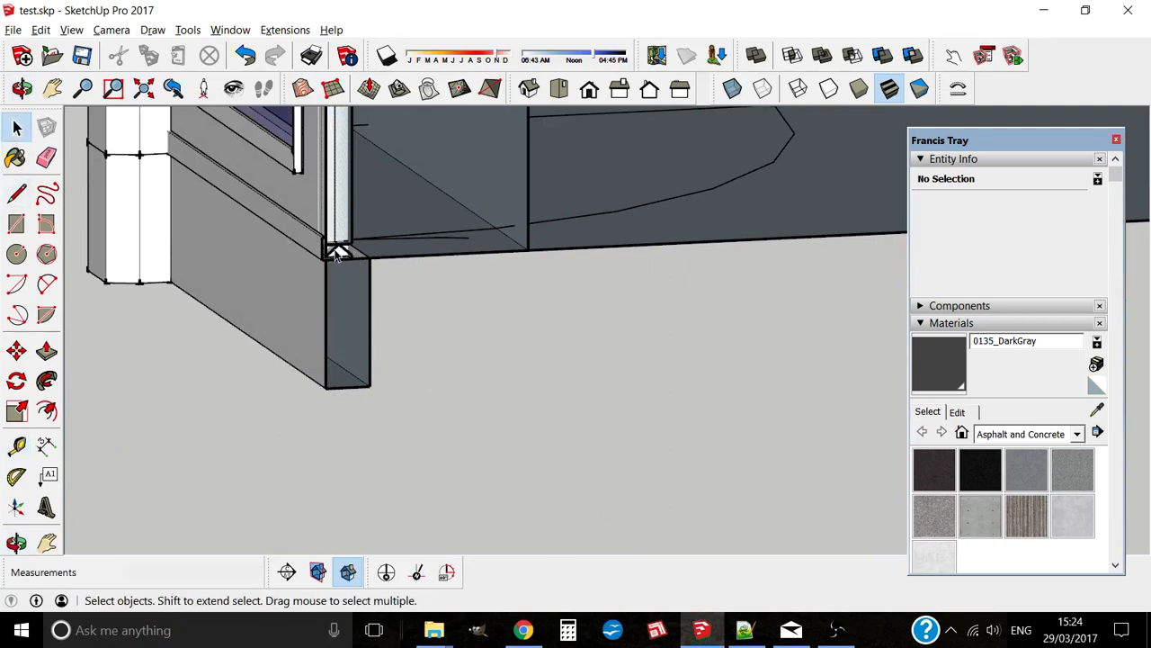
Step: Orbit to face the double door from the front and hide the section cuts
scroll(289, 294, "down", 2)
middle_click_drag(290, 296, 326, 334)
scroll(339, 347, "down", 3)
scroll(339, 347, "down", 4)
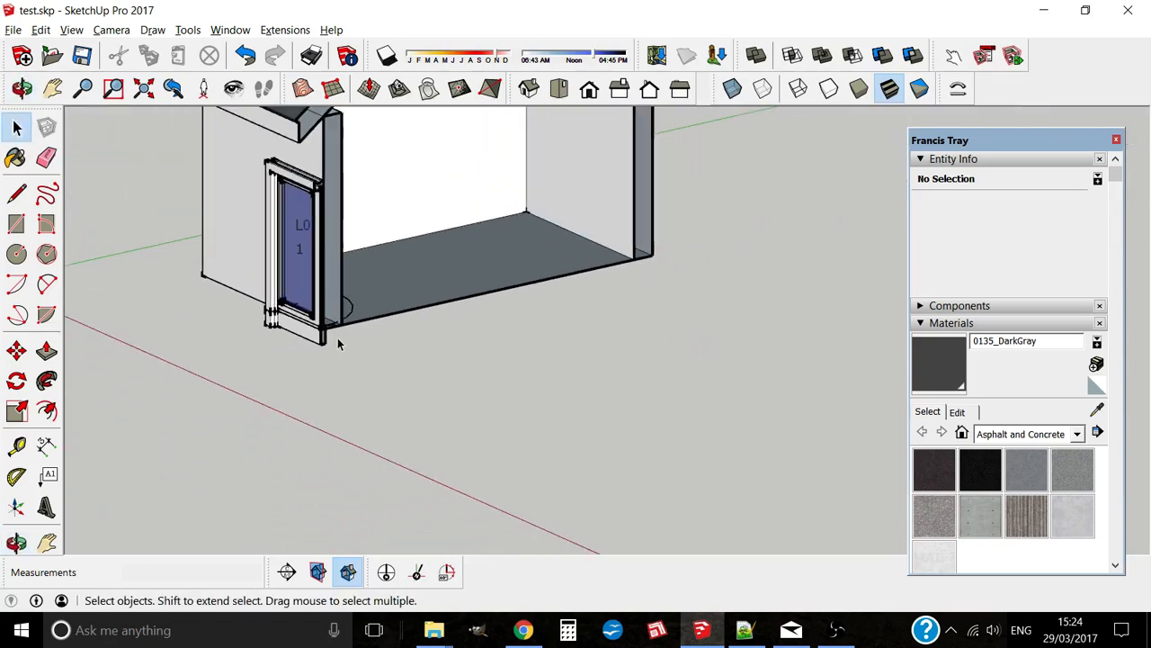
scroll(329, 215, "up", 3)
scroll(328, 216, "up", 5)
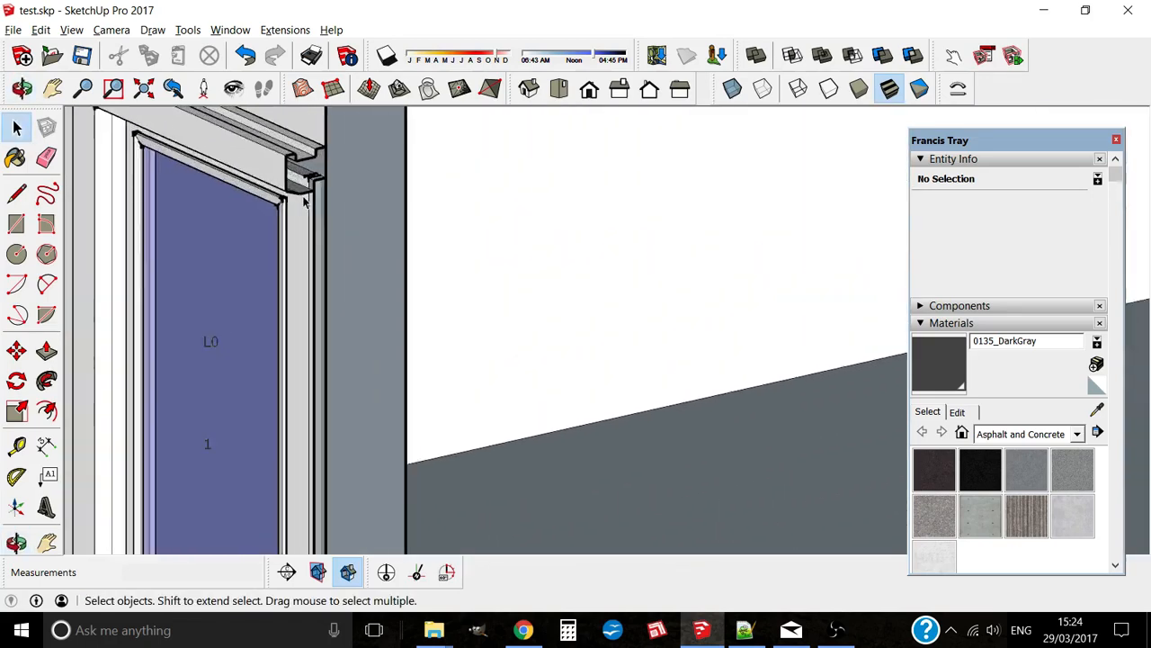
middle_click_drag(295, 230, 274, 205)
scroll(343, 238, "down", 6)
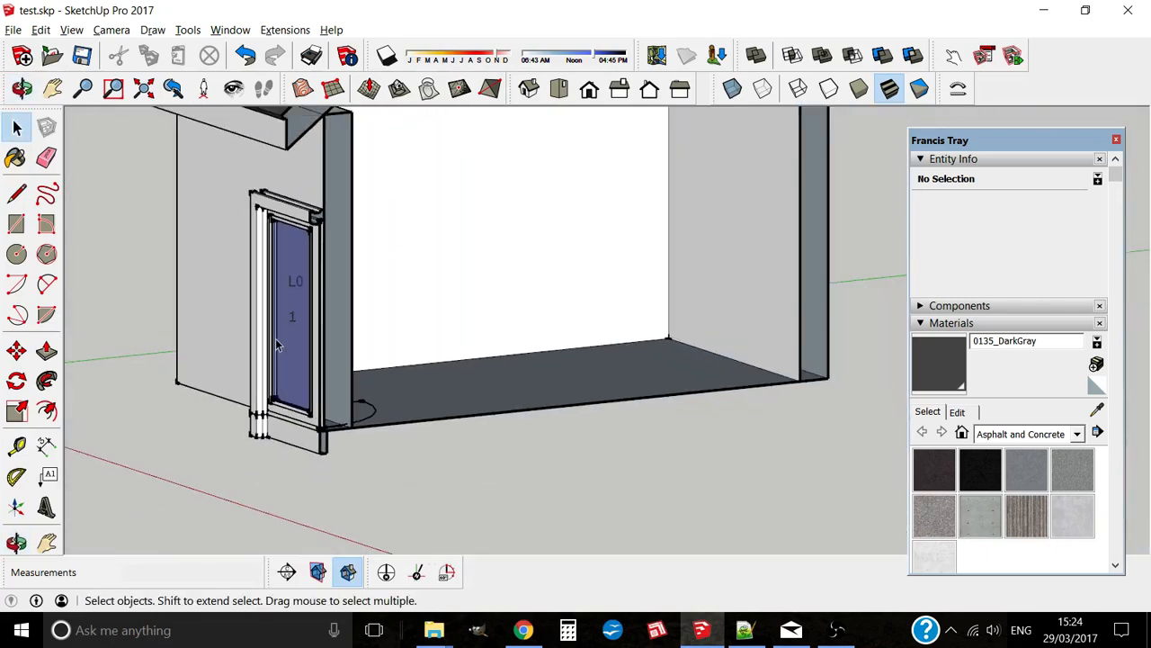
middle_click_drag(275, 338, 339, 355)
middle_click_drag(226, 353, 433, 334)
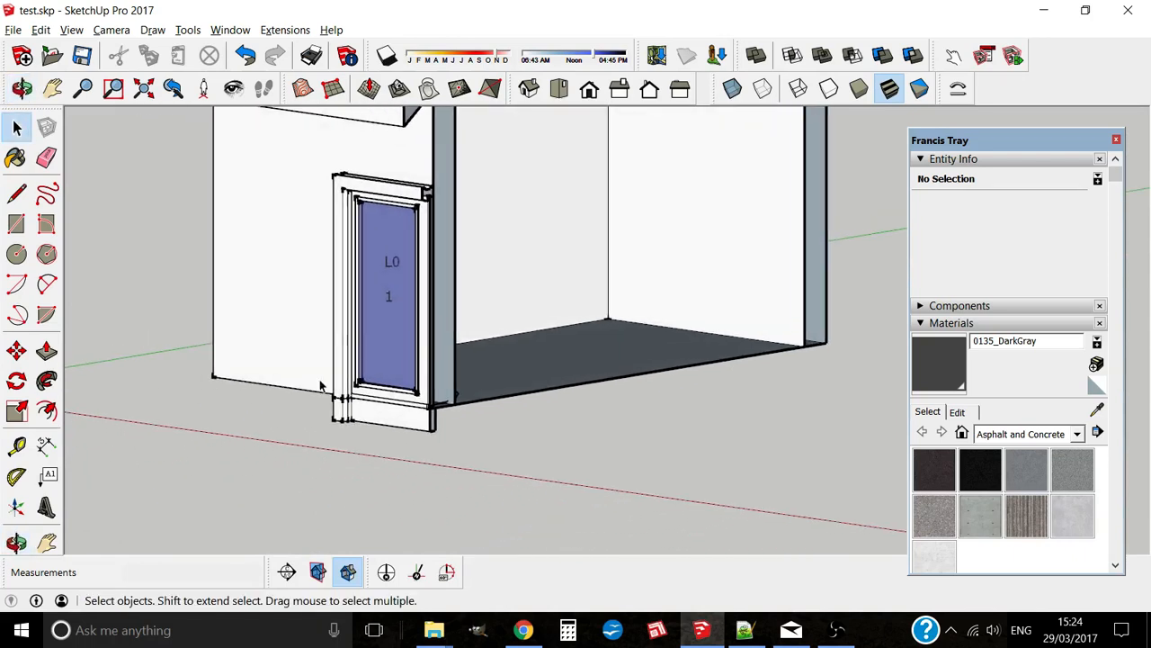
key("x")
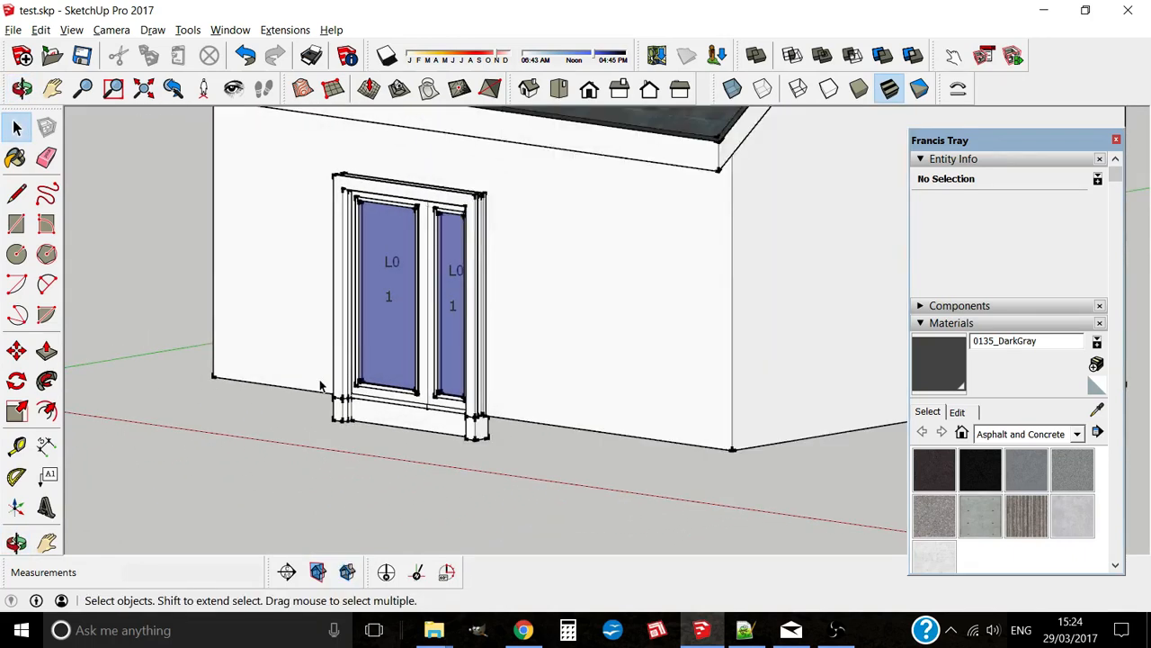
Step: Edit Door#6 and set the door sill option to no
right_click(387, 301)
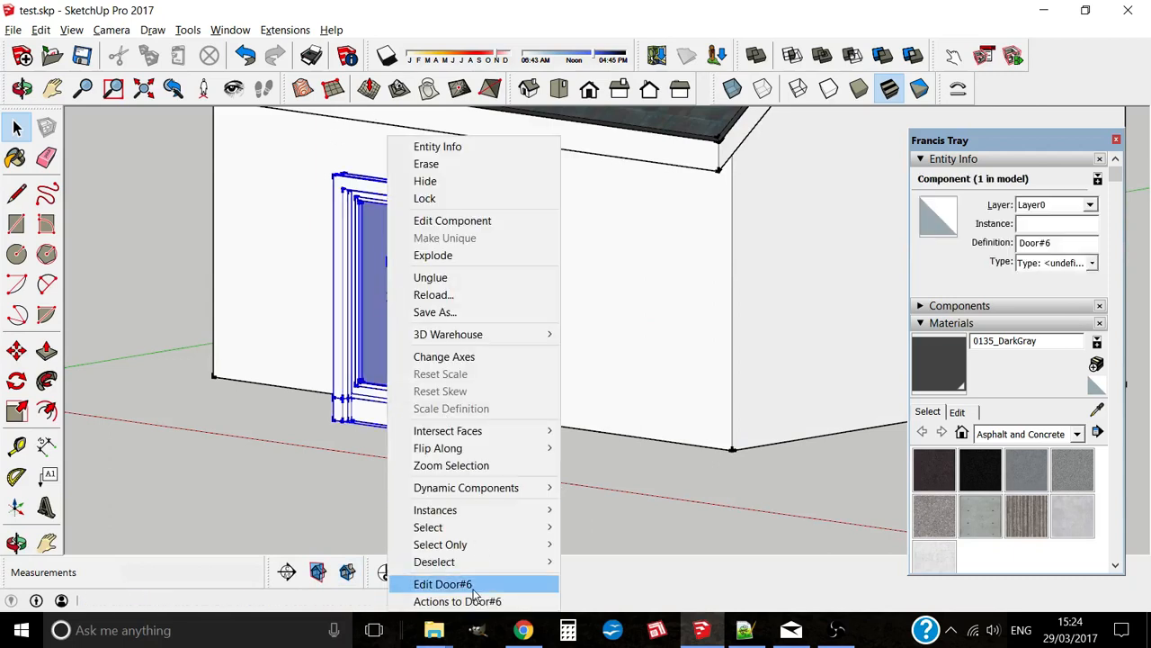
left_click(473, 585)
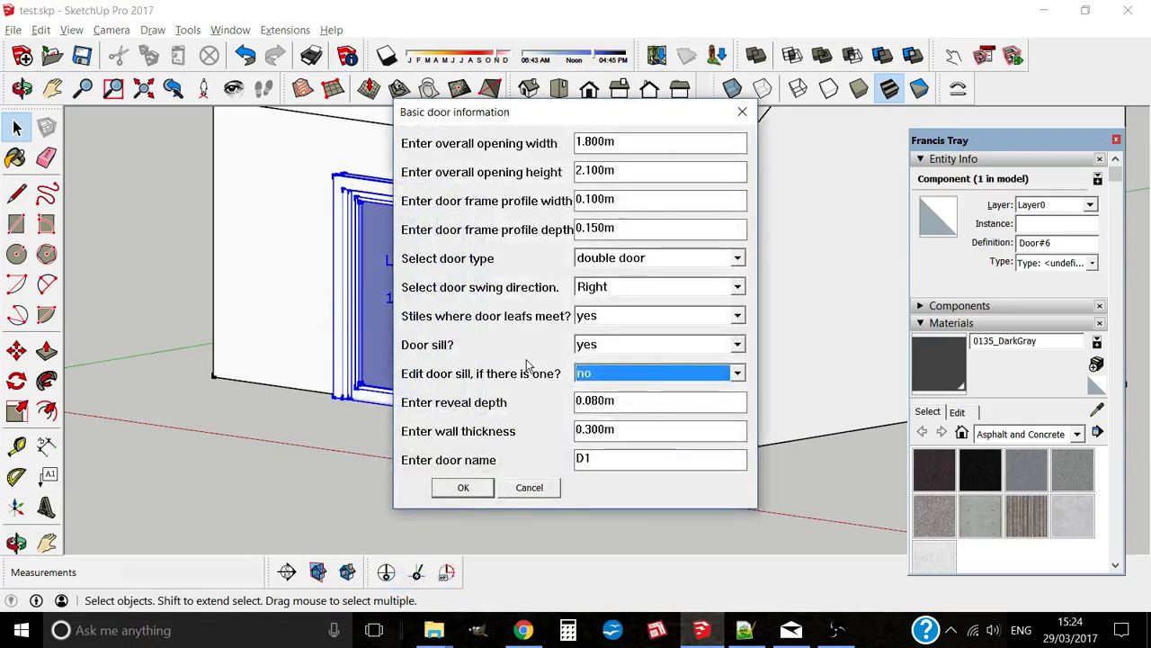
left_click(608, 351)
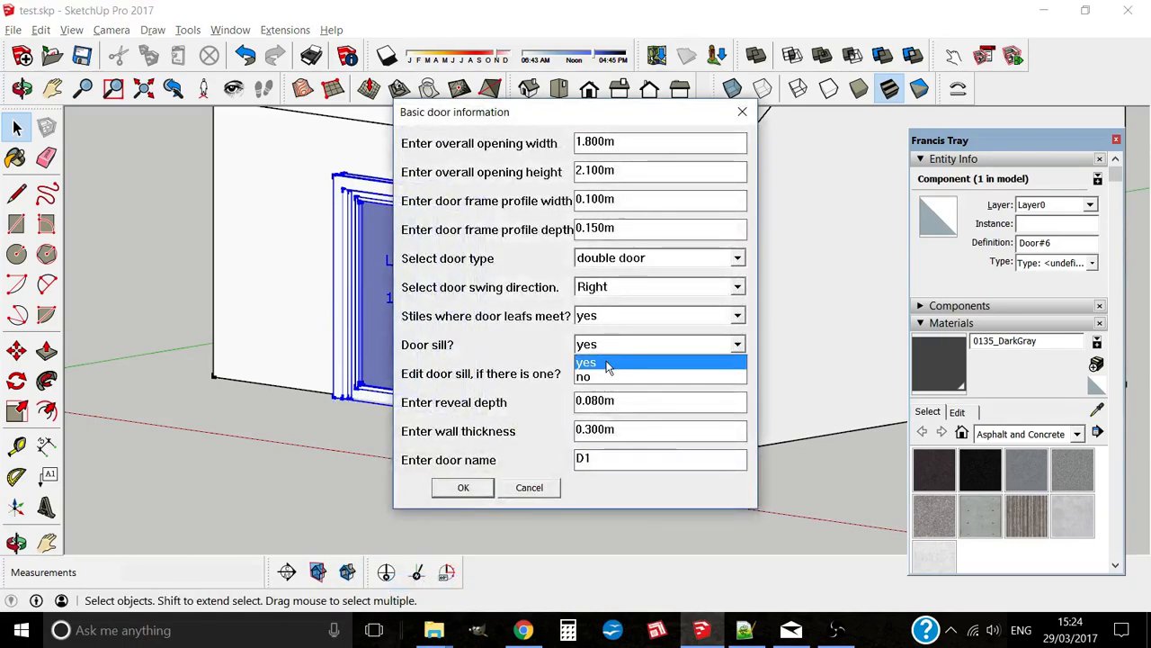
left_click(607, 363)
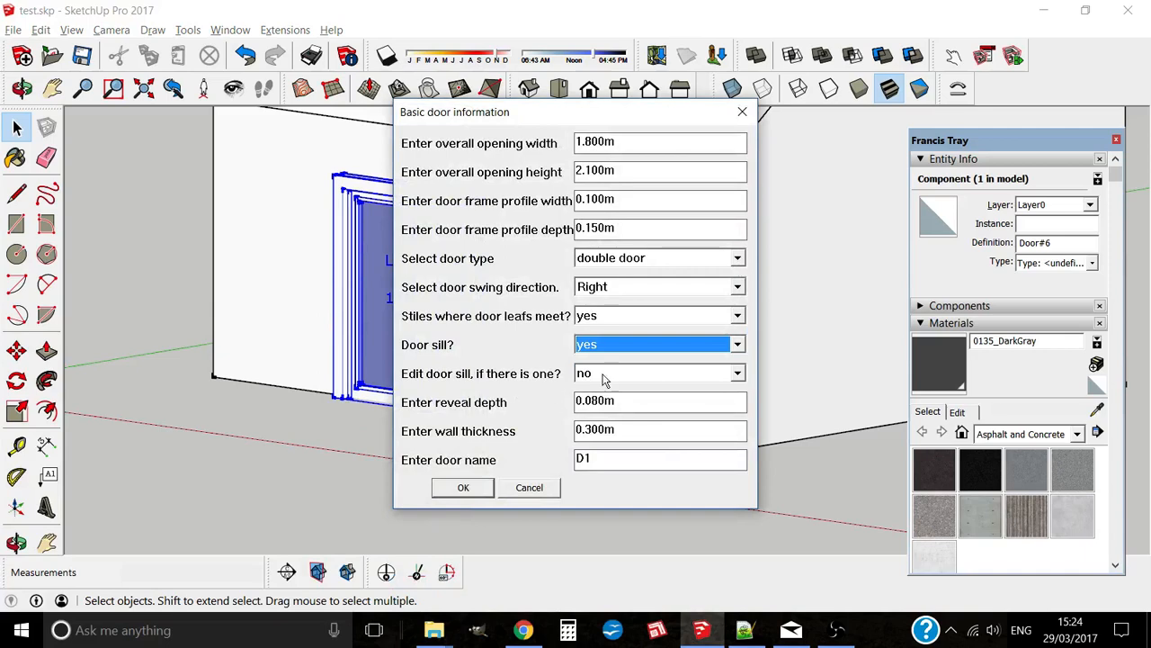
left_click(603, 349)
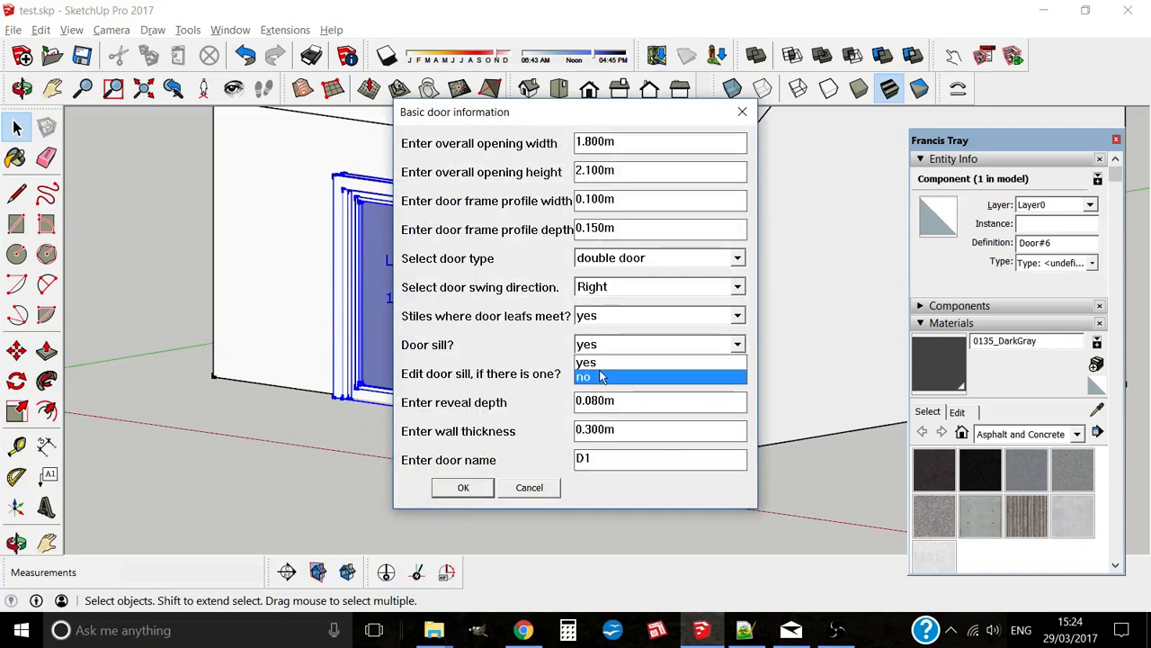
left_click(601, 378)
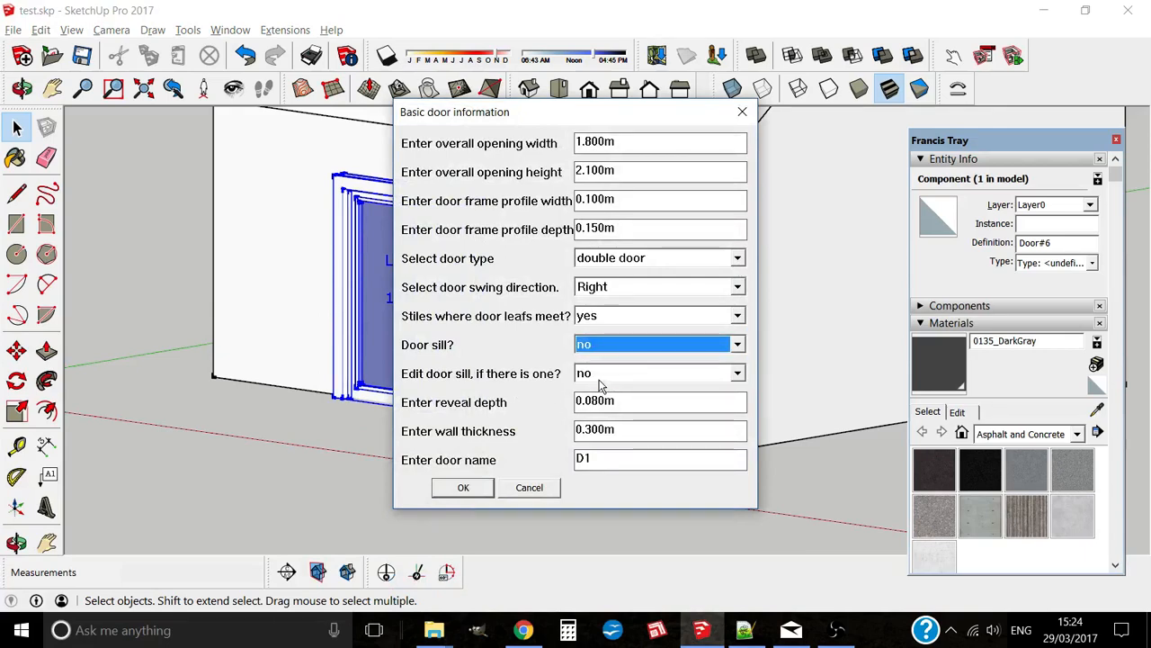
left_click(488, 491)
Step: Confirm the decimal fraction, decline editing the door leaves, and inspect the rebuilt door
type("0.67")
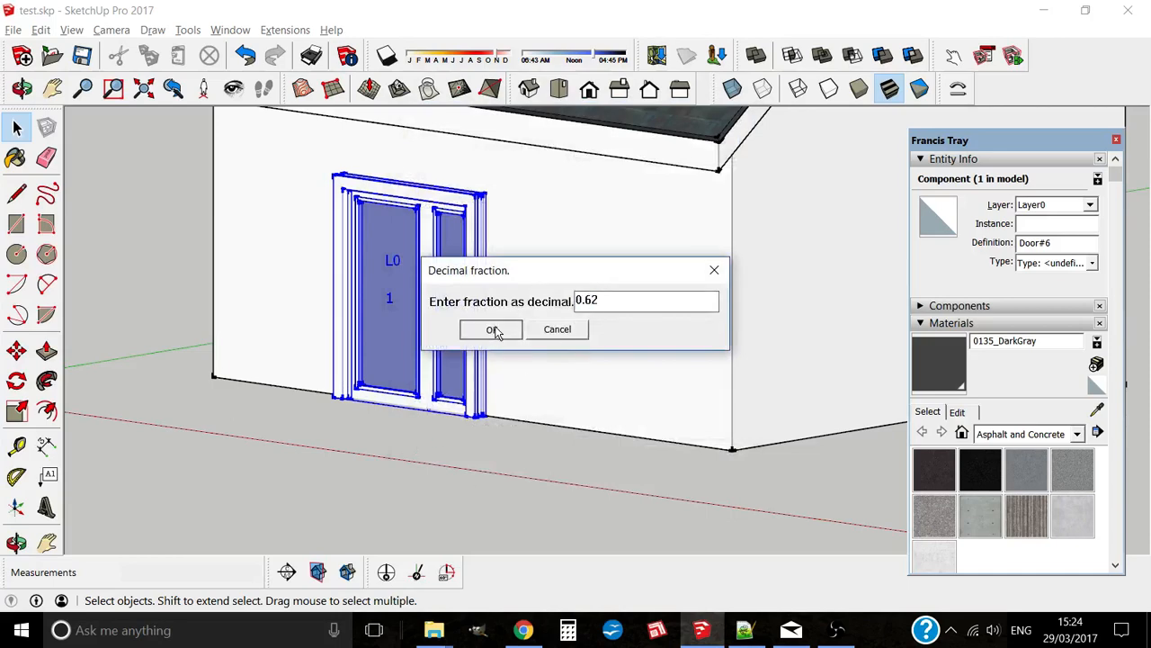
left_click(489, 330)
left_click(645, 356)
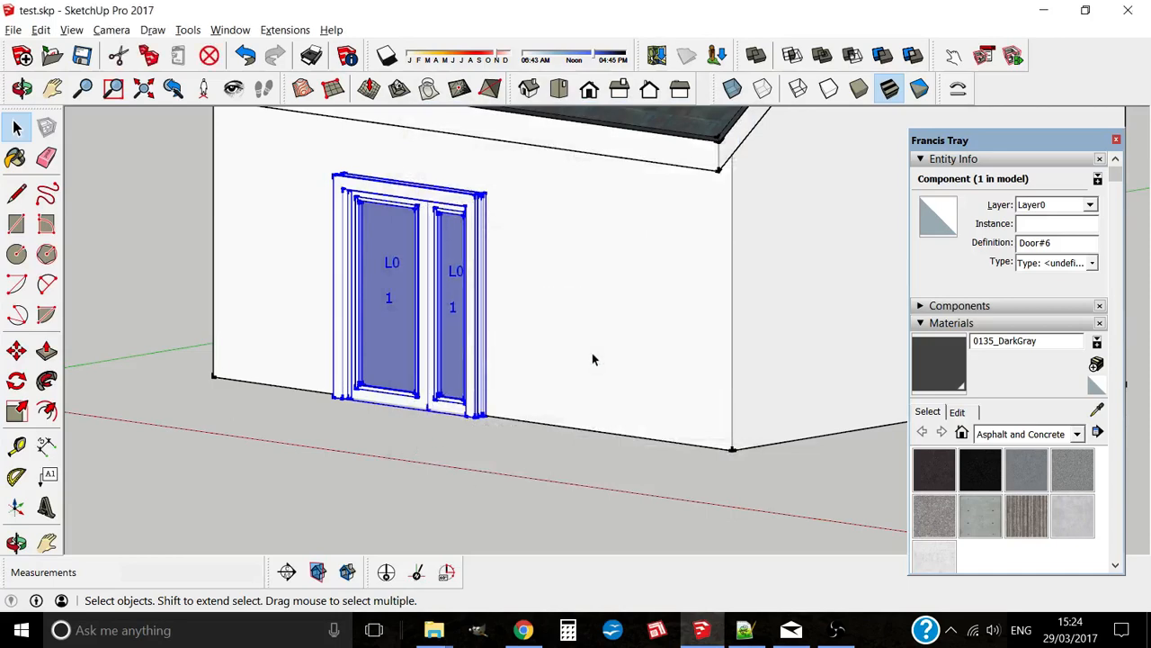
scroll(439, 399, "up", 6)
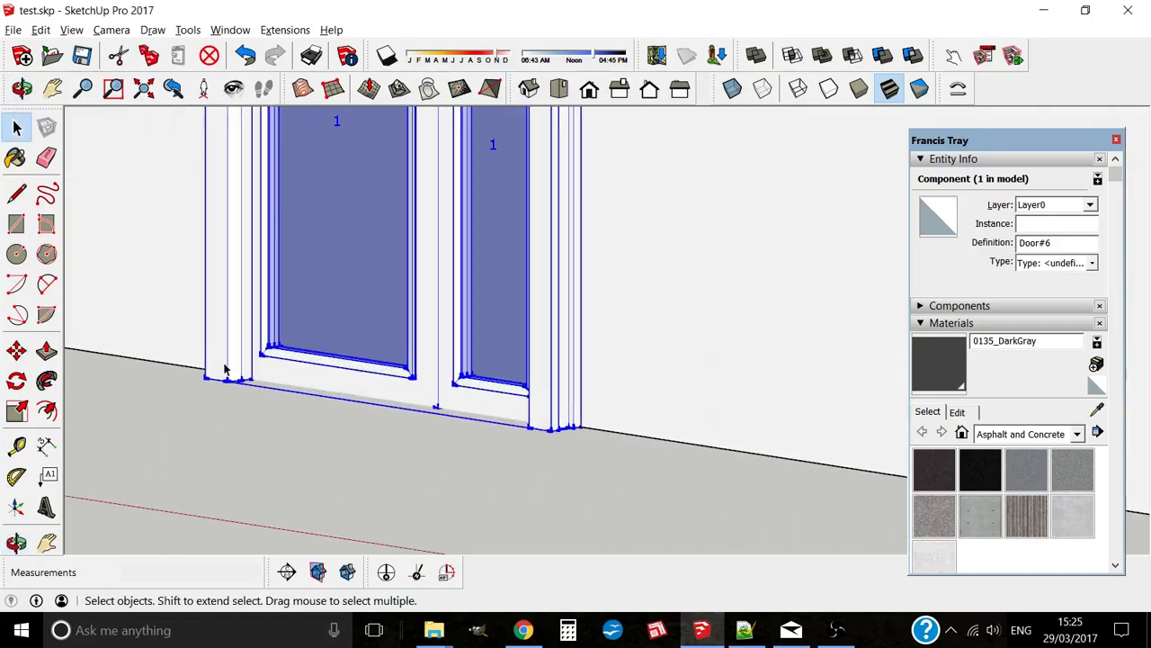
scroll(500, 405, "down", 4)
middle_click_drag(420, 378, 492, 384)
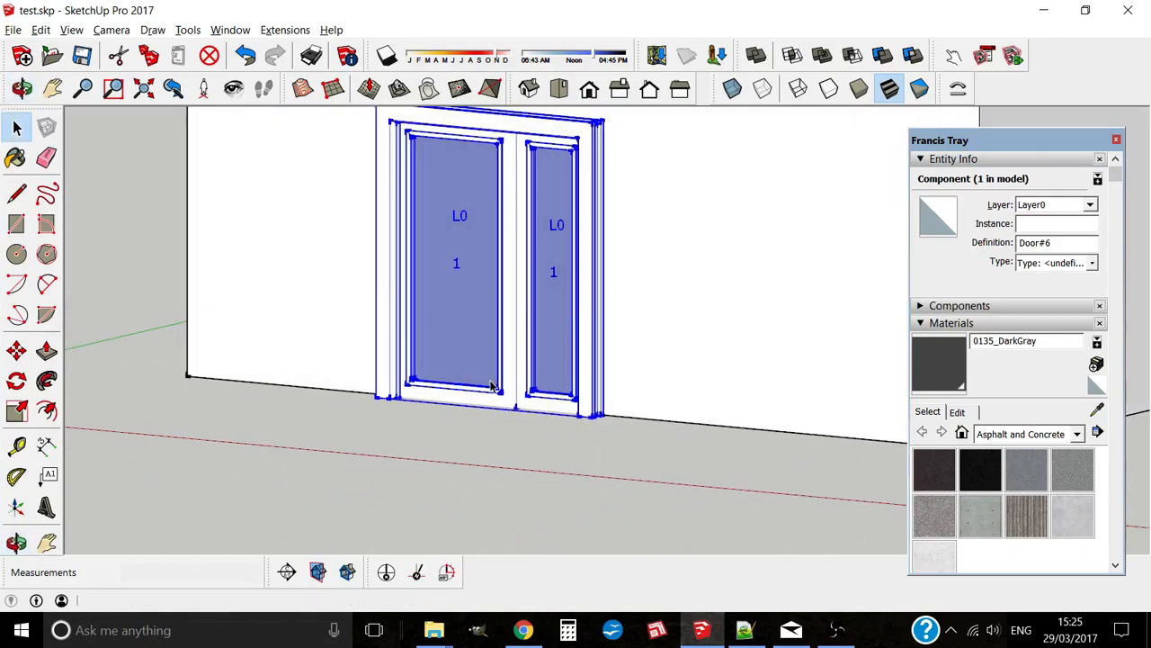
scroll(491, 385, "down", 3)
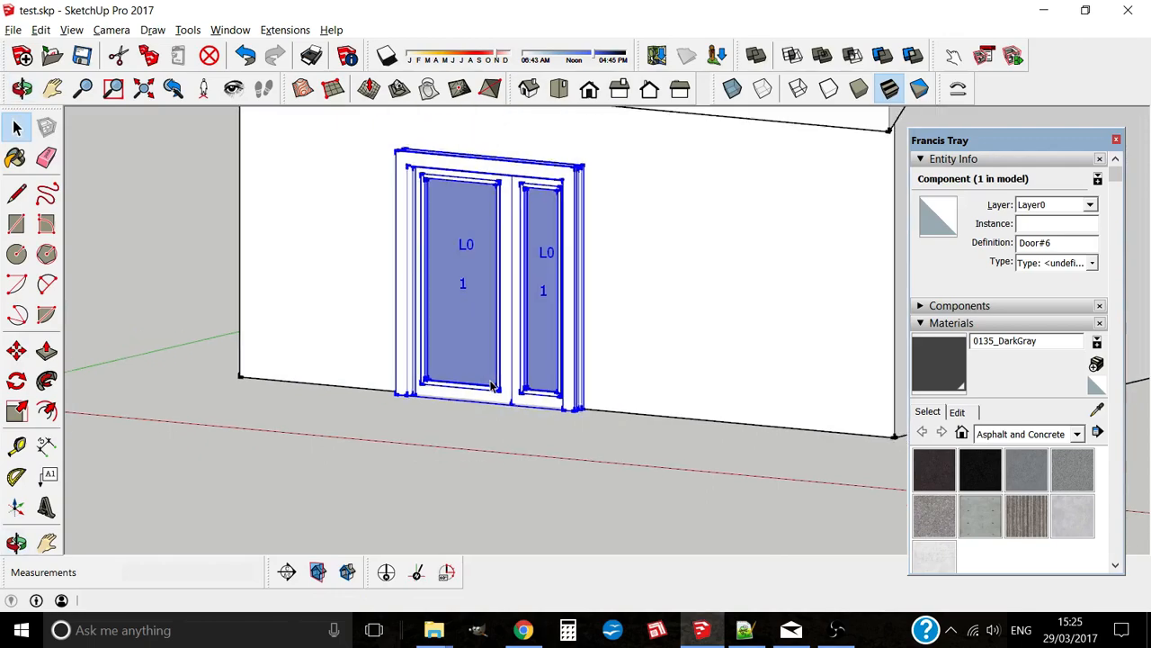